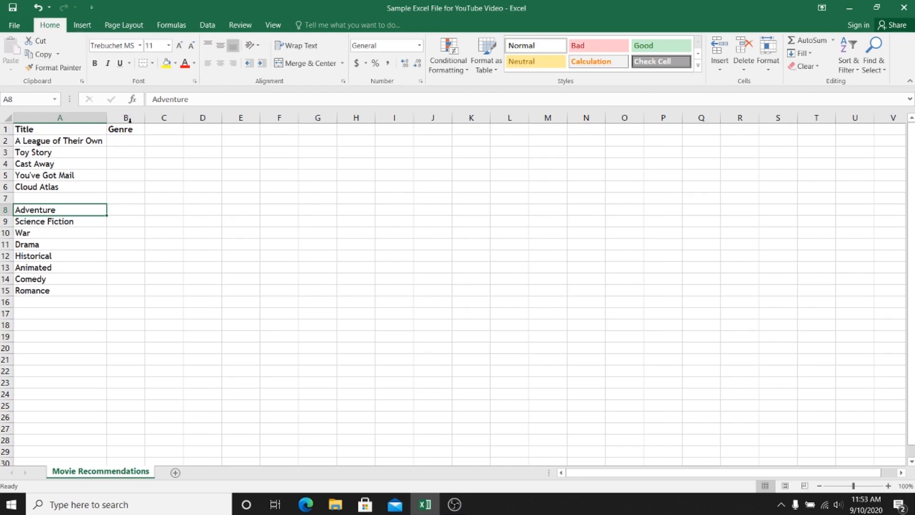
{"action": "left_click", "coordinate": [129, 118]}
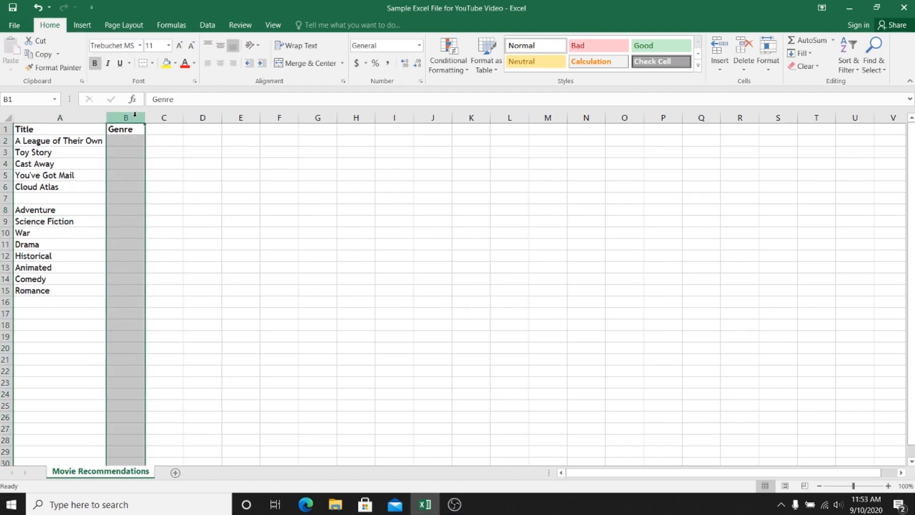
{"action": "left_click", "coordinate": [72, 149]}
{"action": "left_click", "coordinate": [123, 140]}
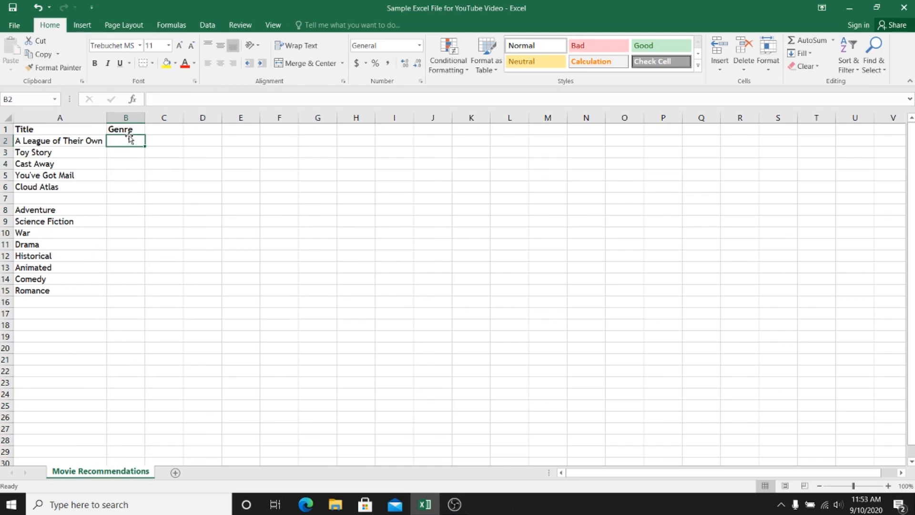
Step: Sort the list of genres in A8:A15 alphabetically from A to Z
{"action": "left_click", "coordinate": [69, 211]}
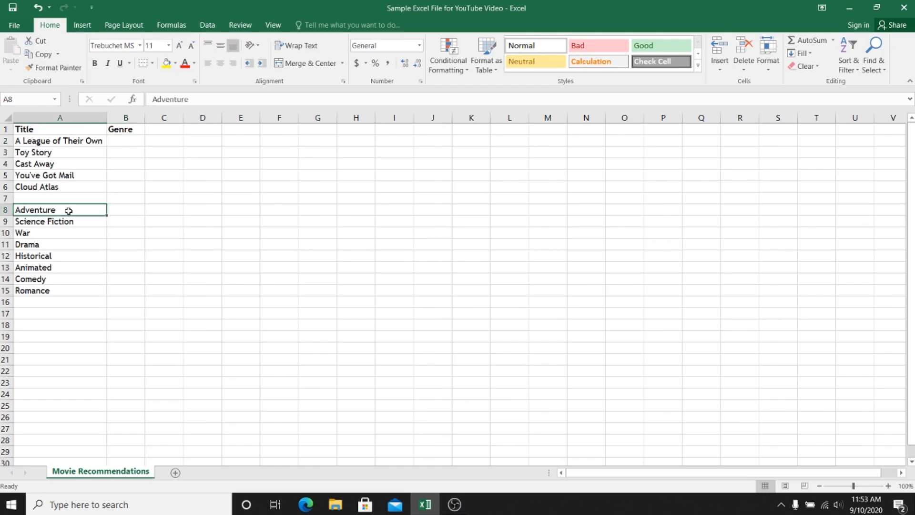
{"action": "left_click_drag", "start_coordinate": [69, 210], "coordinate": [84, 289]}
{"action": "left_click", "coordinate": [850, 57]}
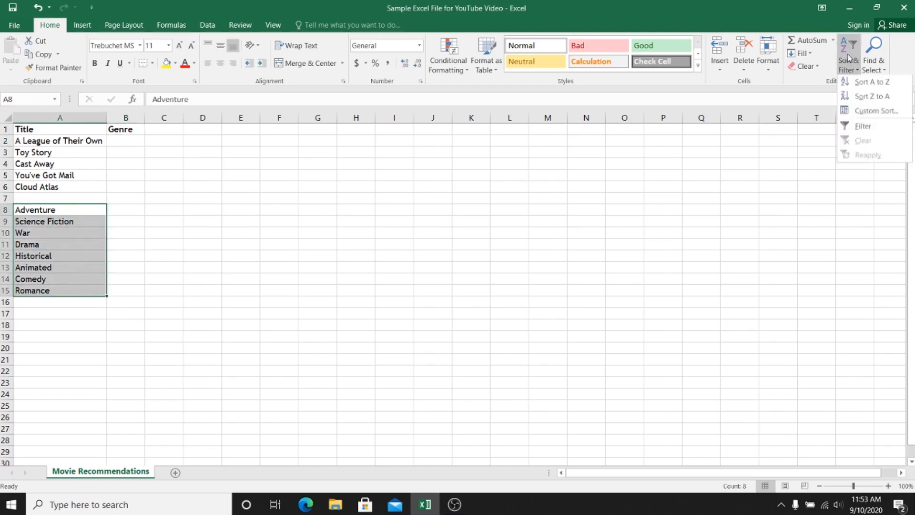
{"action": "left_click", "coordinate": [864, 85]}
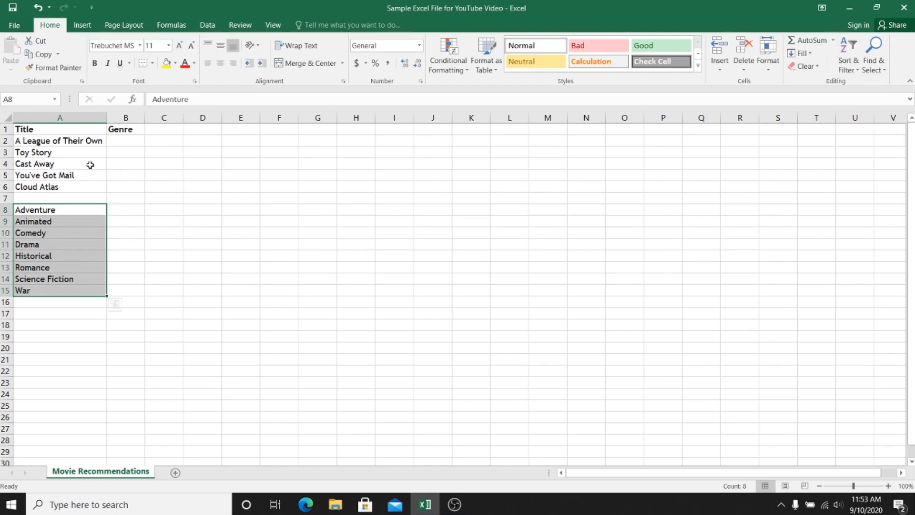
Step: Define the sorted genre list in A8:A15 as a named range called Genre
{"action": "left_click", "coordinate": [56, 213]}
{"action": "left_click", "coordinate": [56, 214]}
{"action": "double_click", "coordinate": [51, 209]}
{"action": "left_click", "coordinate": [54, 221]}
{"action": "left_click_drag", "start_coordinate": [55, 211], "coordinate": [67, 287]}
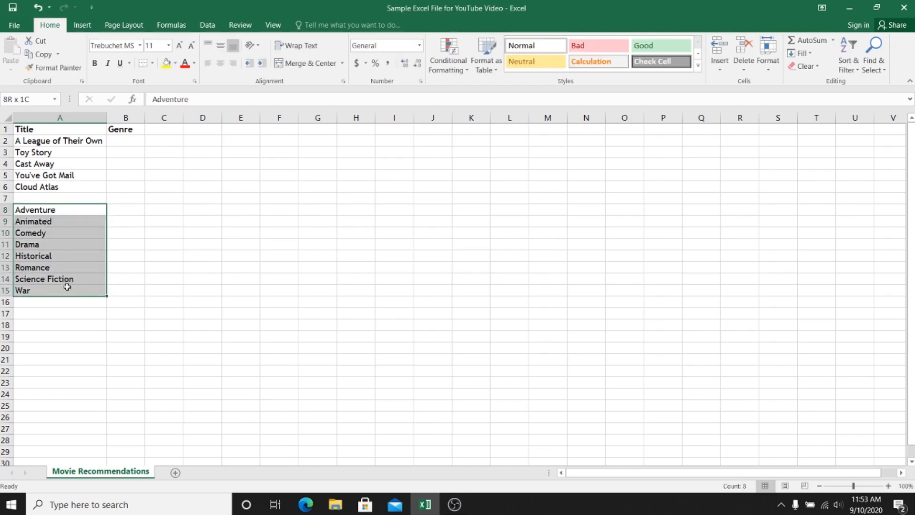
{"action": "left_click", "coordinate": [33, 100]}
{"action": "left_click", "coordinate": [33, 98]}
{"action": "type", "text": "Genre"}
{"action": "key", "text": "BackSpace"}
{"action": "key", "text": "BackSpace"}
{"action": "key", "text": "BackSpace"}
{"action": "key", "text": "BackSpace"}
{"action": "key", "text": "BackSpace"}
{"action": "key", "text": "BackSpace"}
{"action": "key", "text": "BackSpace"}
{"action": "type", "text": "Genre"}
{"action": "key", "text": "Return"}
{"action": "left_click", "coordinate": [31, 208]}
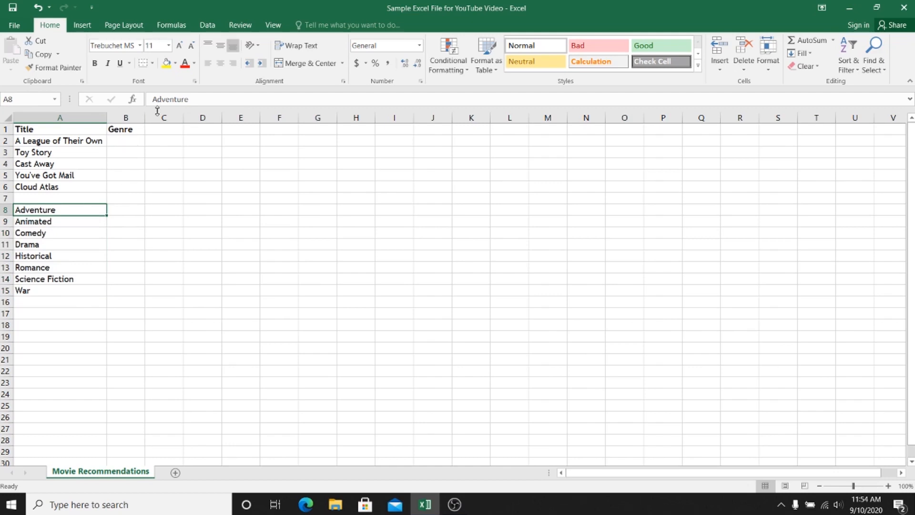
Step: Apply data validation to the whole Genre column B, allowing a List with the source =Genre
{"action": "left_click", "coordinate": [130, 117]}
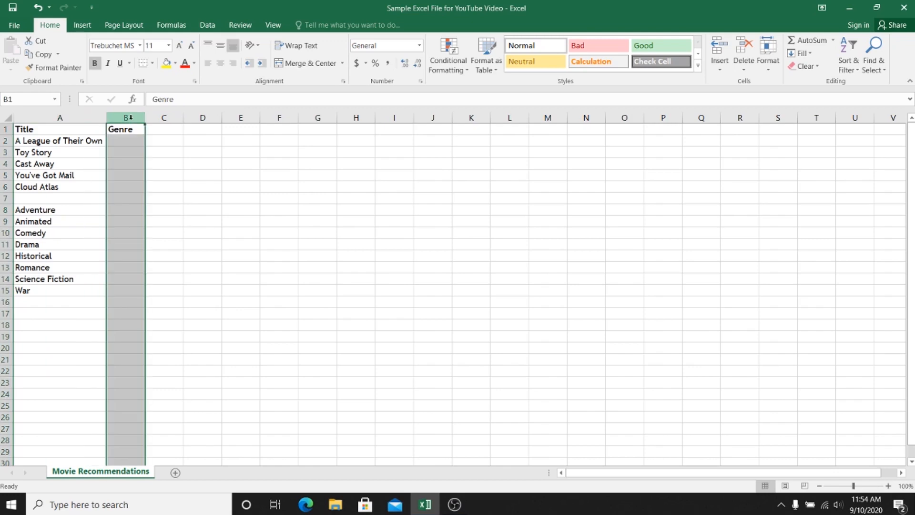
{"action": "left_click", "coordinate": [212, 26]}
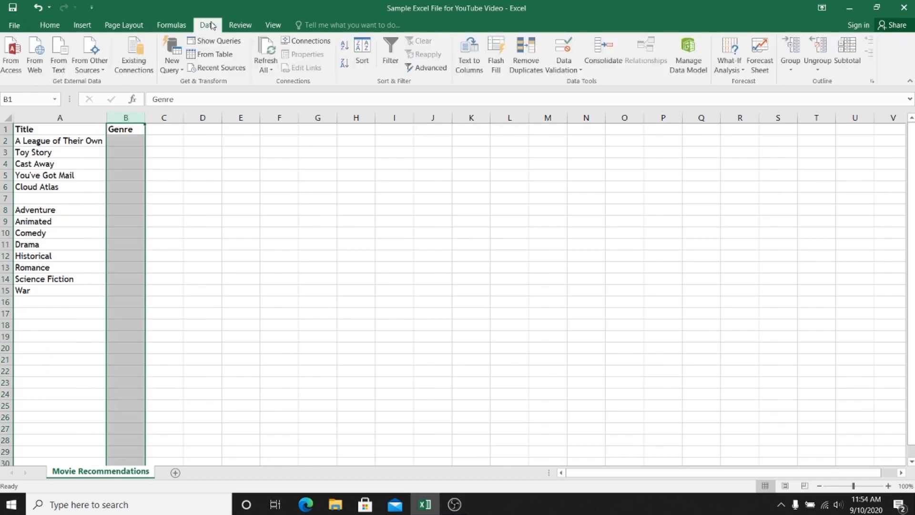
{"action": "left_click", "coordinate": [564, 47]}
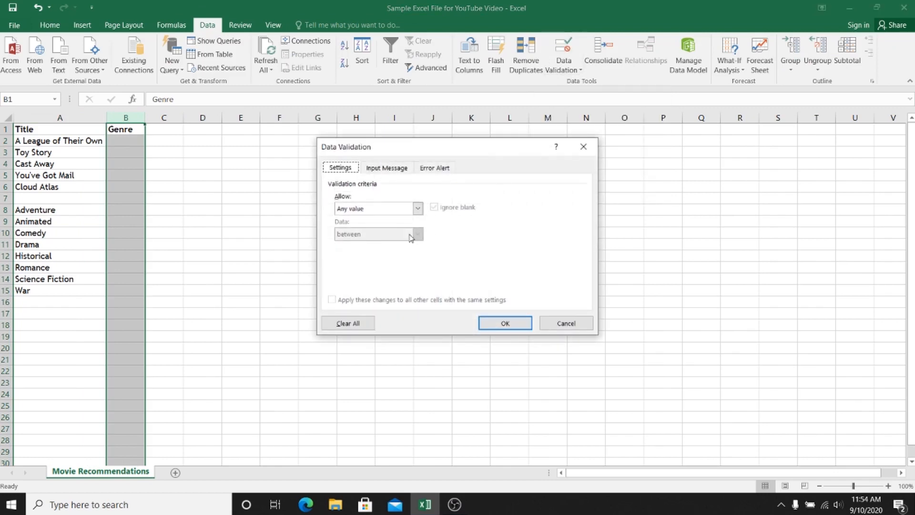
{"action": "left_click", "coordinate": [418, 208]}
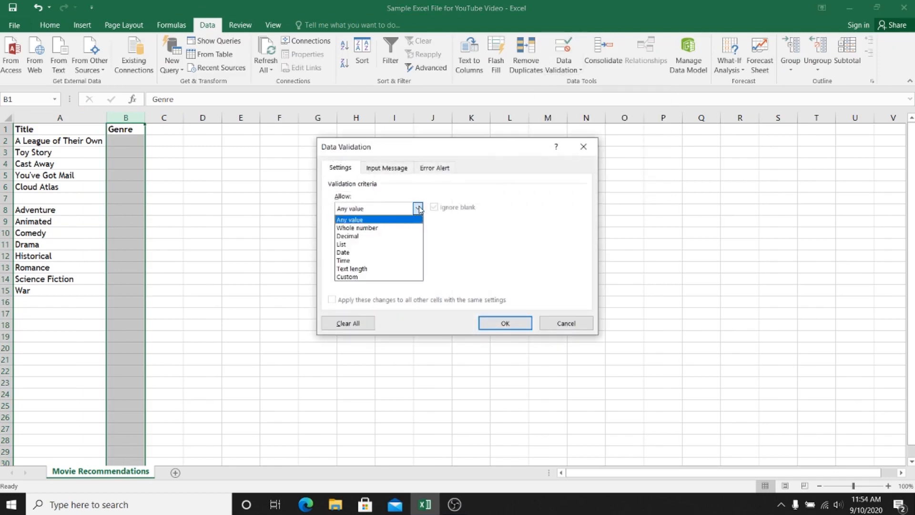
{"action": "left_click", "coordinate": [375, 245]}
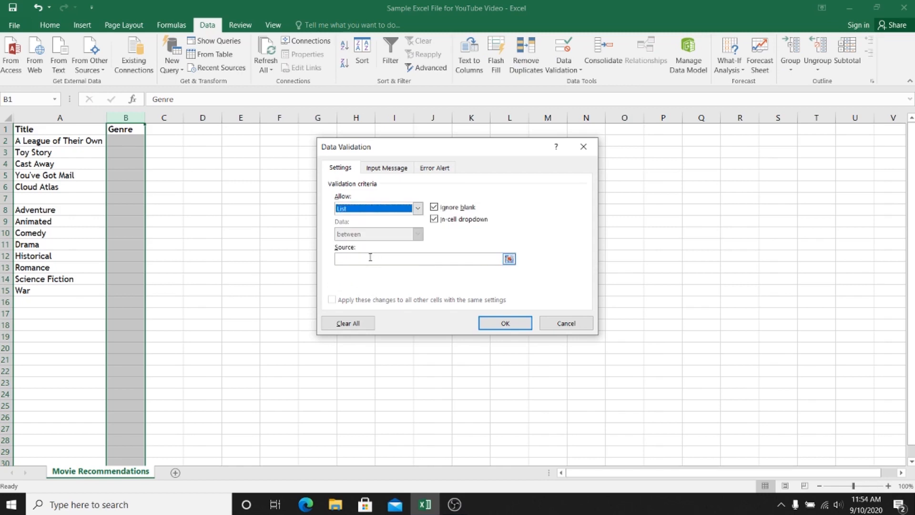
{"action": "left_click", "coordinate": [367, 257]}
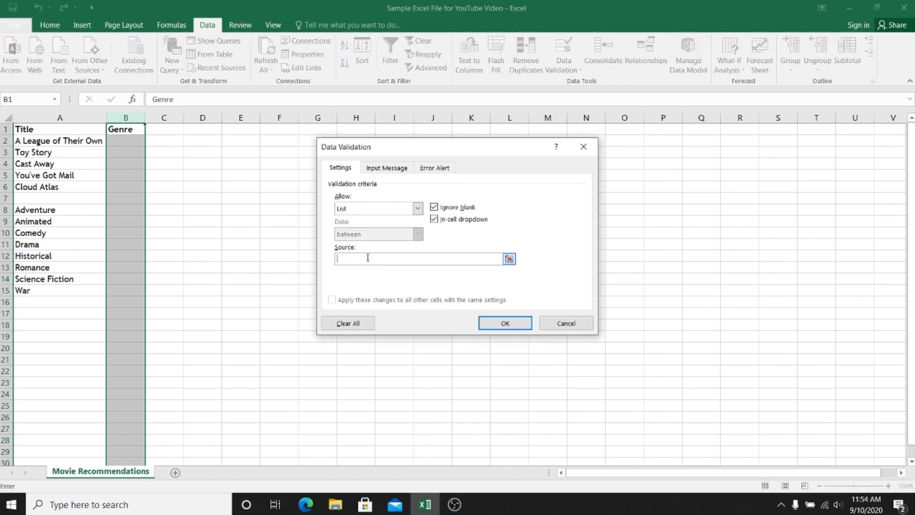
{"action": "type", "text": "=Genre"}
{"action": "left_click", "coordinate": [514, 324]}
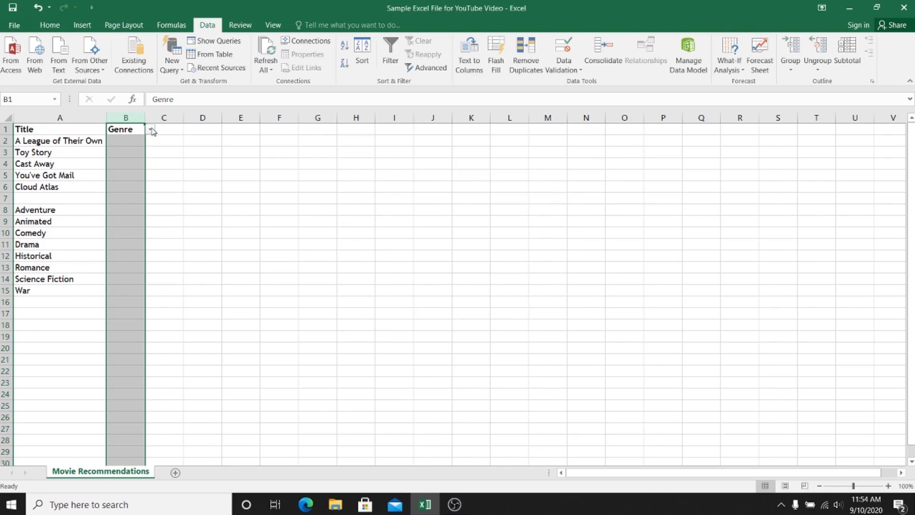
Step: Check the Genre column's cells for drop-downs and choose Comedy for A League of Their Own in B2
{"action": "left_click", "coordinate": [133, 144]}
{"action": "left_click", "coordinate": [143, 156]}
{"action": "left_click", "coordinate": [142, 167]}
{"action": "left_click", "coordinate": [142, 182]}
{"action": "left_click", "coordinate": [127, 139]}
{"action": "left_click", "coordinate": [150, 142]}
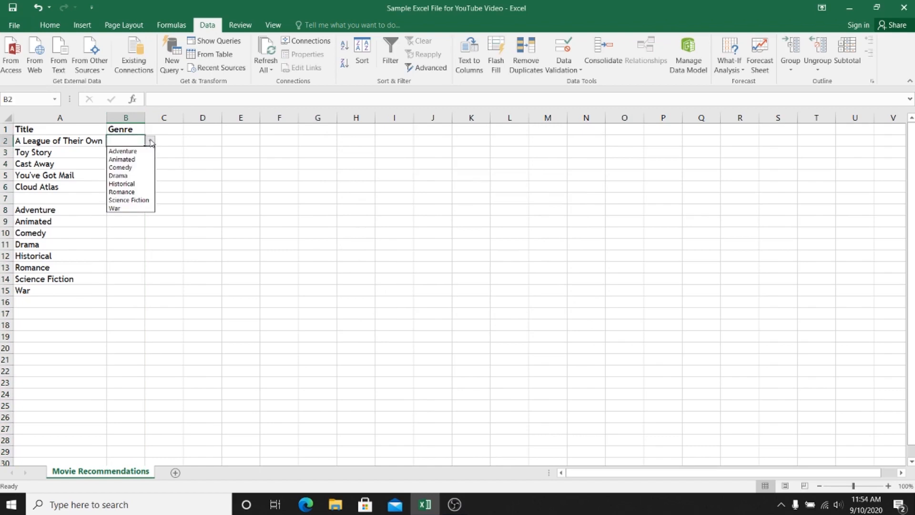
{"action": "left_click", "coordinate": [129, 167]}
Step: Open the genre drop-down lists for Toy Story in B3 and Cast Away in B4
{"action": "left_click", "coordinate": [143, 154]}
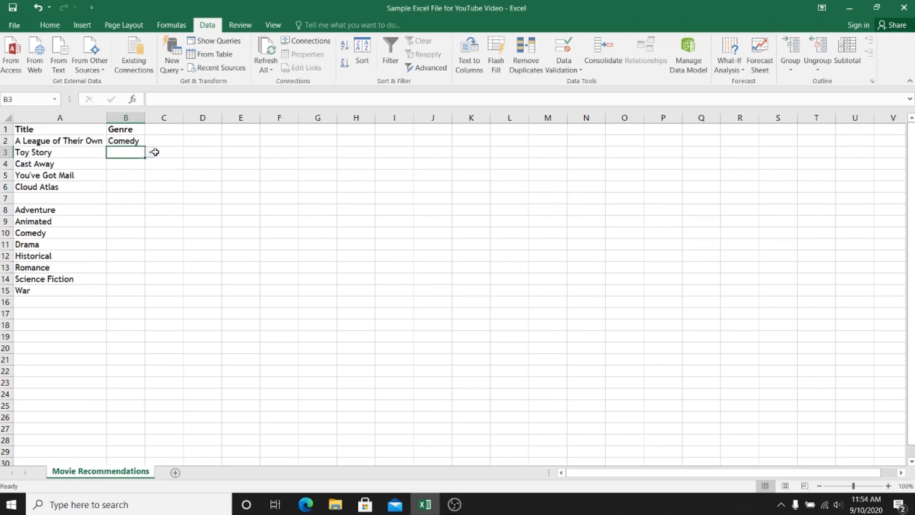
{"action": "left_click", "coordinate": [150, 153]}
{"action": "left_click", "coordinate": [126, 166]}
{"action": "left_click", "coordinate": [125, 165]}
{"action": "left_click", "coordinate": [150, 164]}
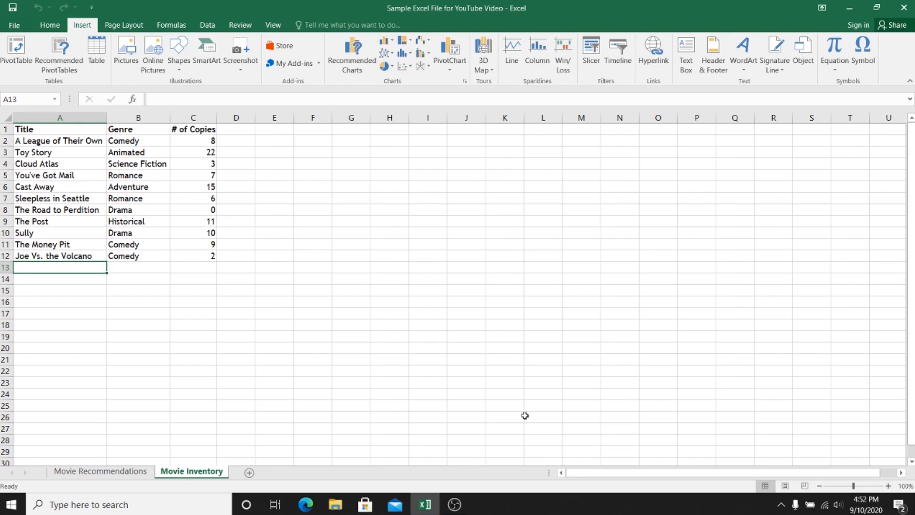
Step: Create a PivotTable from A1:C12 of the Movie Inventory sheet, placed in the existing worksheet at A15
{"action": "left_click_drag", "start_coordinate": [40, 127], "coordinate": [200, 256]}
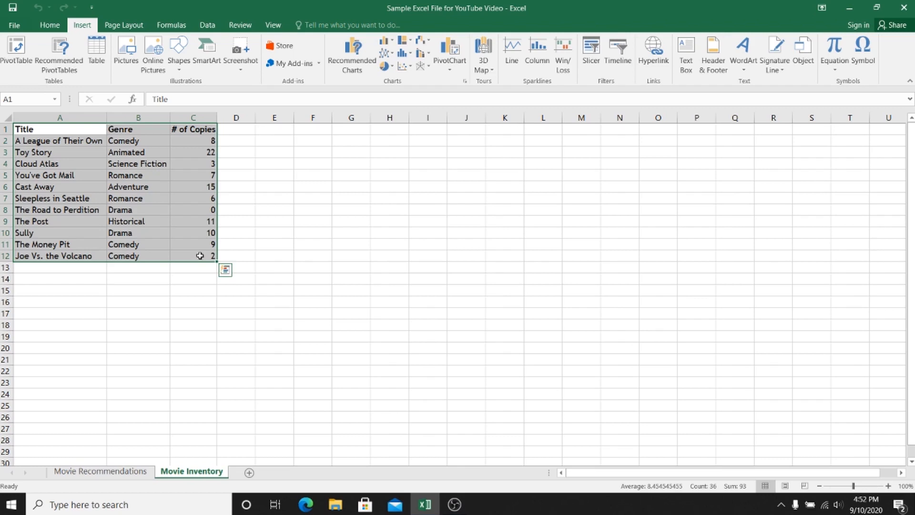
{"action": "left_click", "coordinate": [16, 48]}
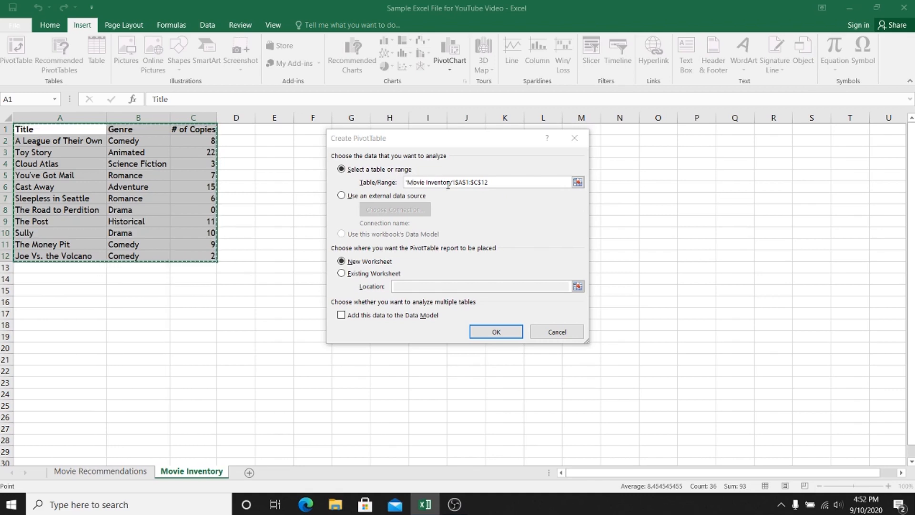
{"action": "left_click", "coordinate": [344, 275]}
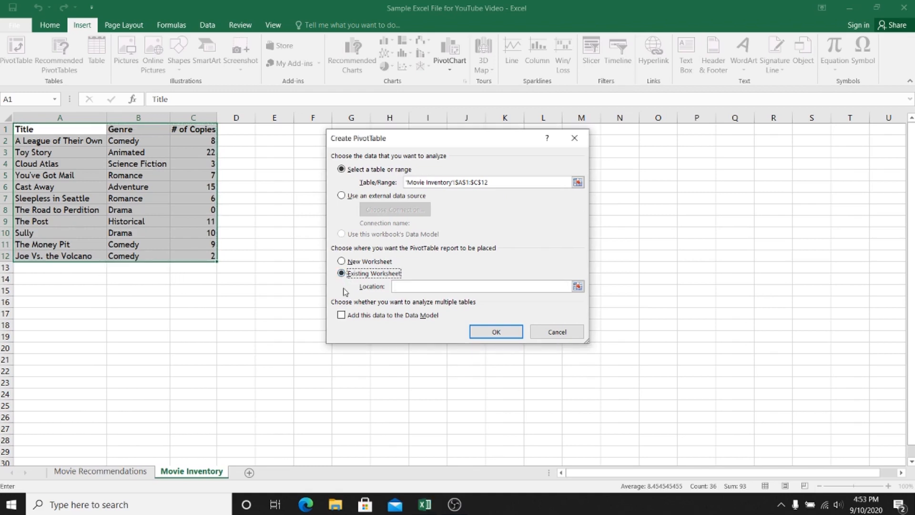
{"action": "left_click", "coordinate": [432, 285]}
{"action": "left_click", "coordinate": [41, 291]}
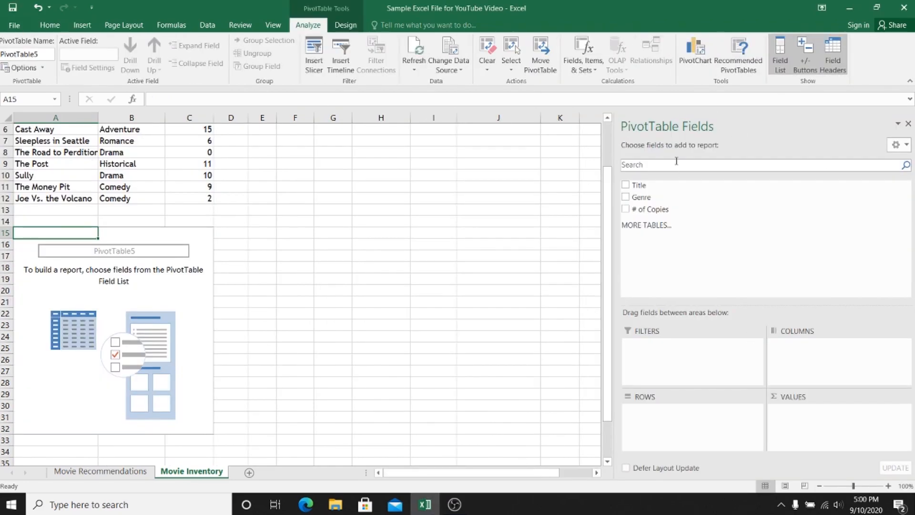
Step: Add Title, Genre and # of Copies to the PivotTable, arranging Genre as rows, Title as columns and # of Copies as values
{"action": "left_click", "coordinate": [625, 185]}
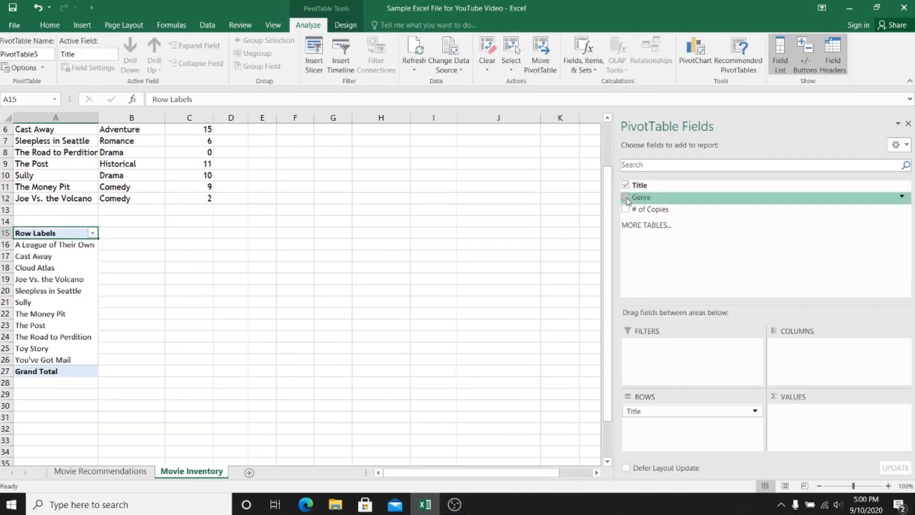
{"action": "left_click", "coordinate": [625, 196]}
{"action": "left_click", "coordinate": [626, 208]}
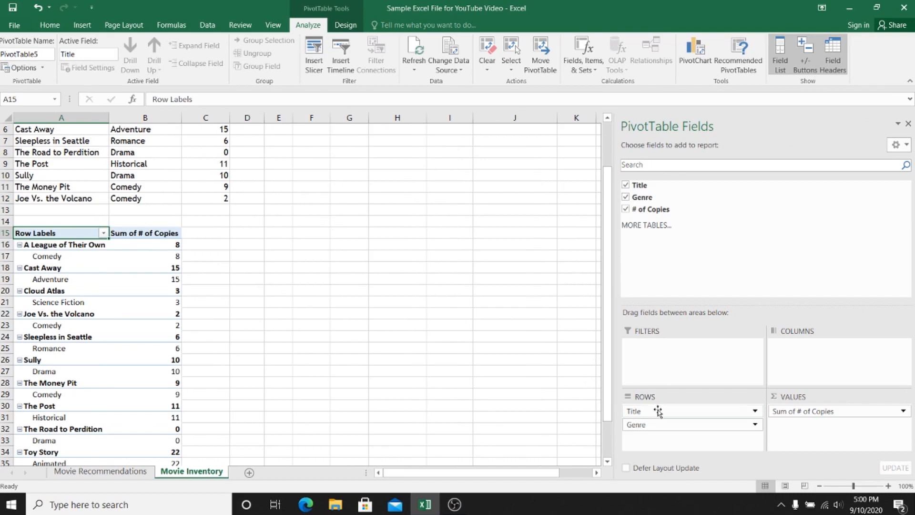
{"action": "left_click_drag", "start_coordinate": [657, 411], "coordinate": [781, 345]}
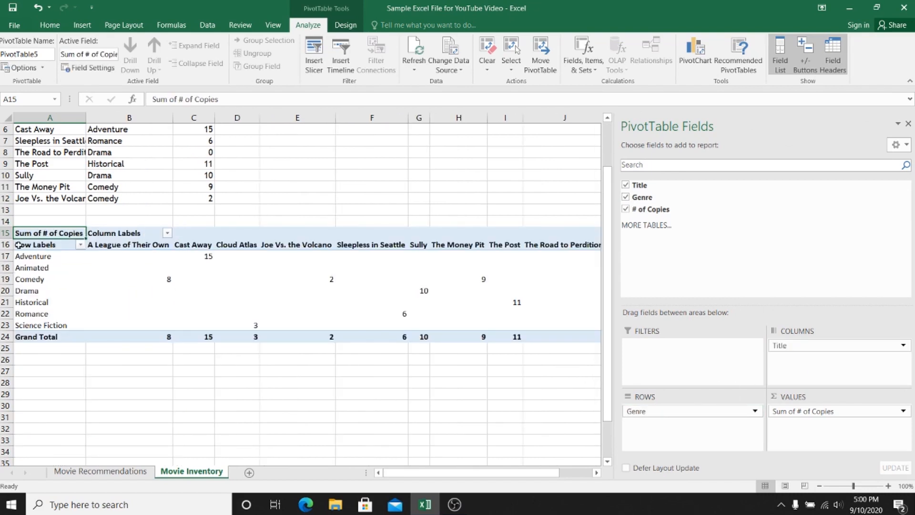
{"action": "scroll", "coordinate": [472, 473], "scroll_direction": "right", "scroll_amount": 1}
{"action": "scroll", "coordinate": [472, 472], "scroll_direction": "left", "scroll_amount": 1}
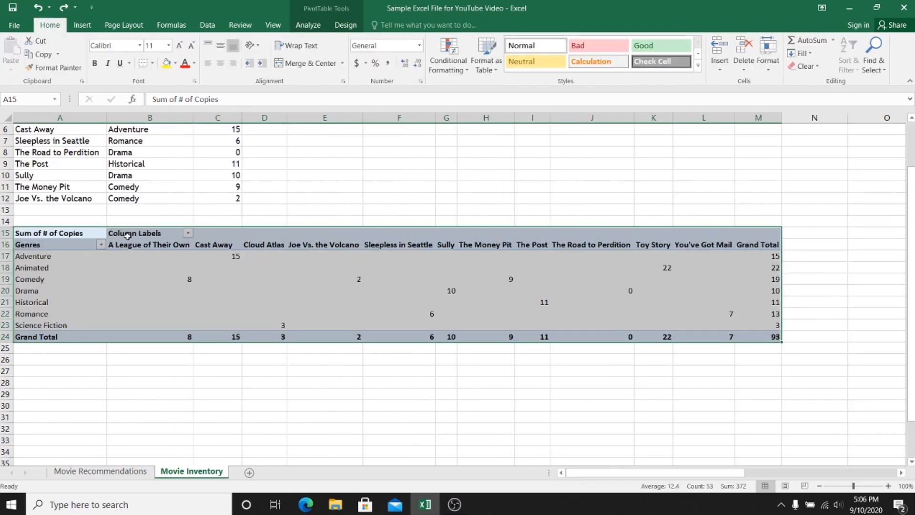
Step: Show the PivotTable's Sum of # of Copies values as % of Grand Total
{"action": "left_click", "coordinate": [315, 29]}
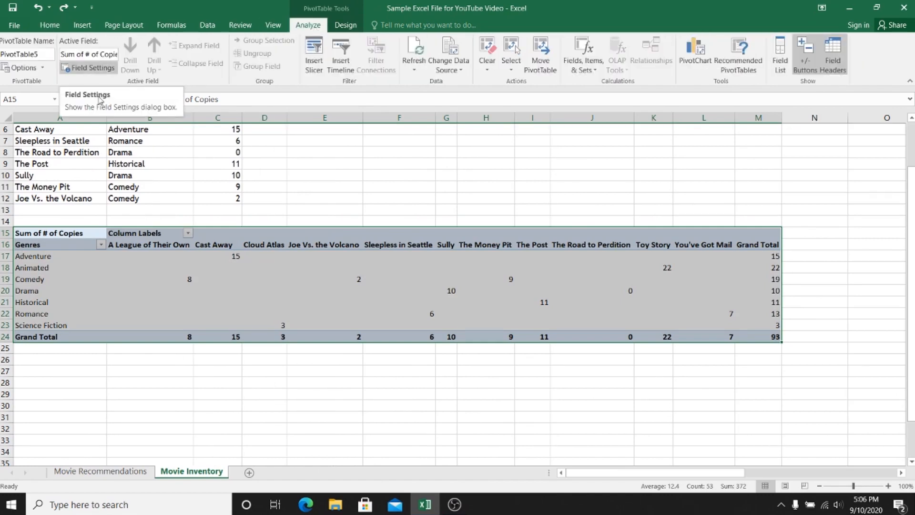
{"action": "left_click", "coordinate": [88, 237]}
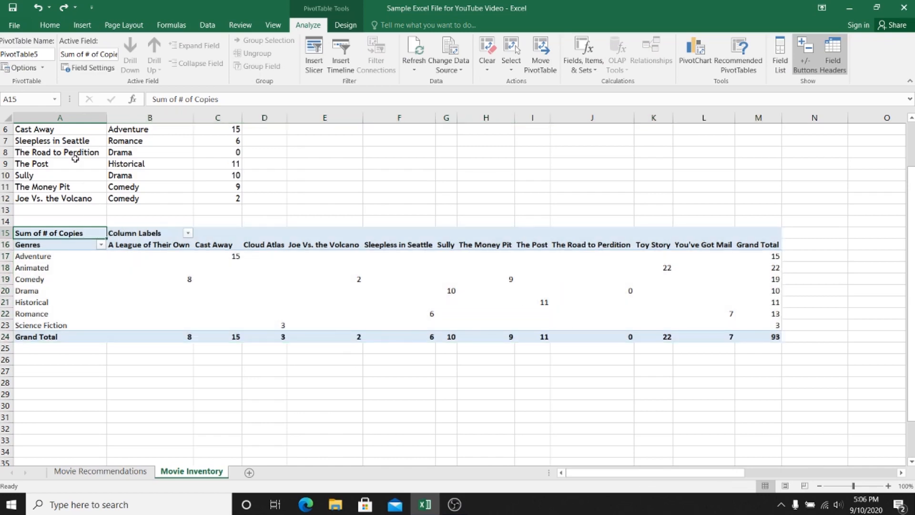
{"action": "left_click", "coordinate": [79, 71]}
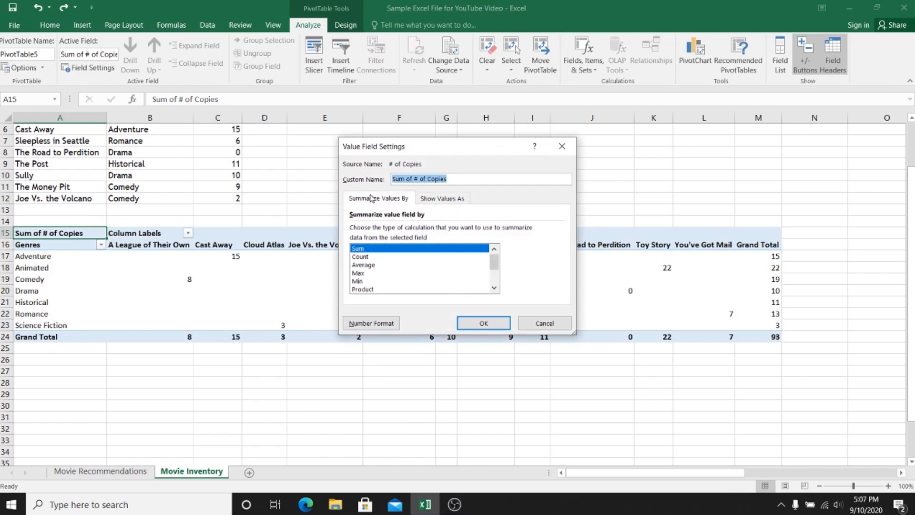
{"action": "left_click", "coordinate": [454, 201]}
{"action": "left_click", "coordinate": [387, 231]}
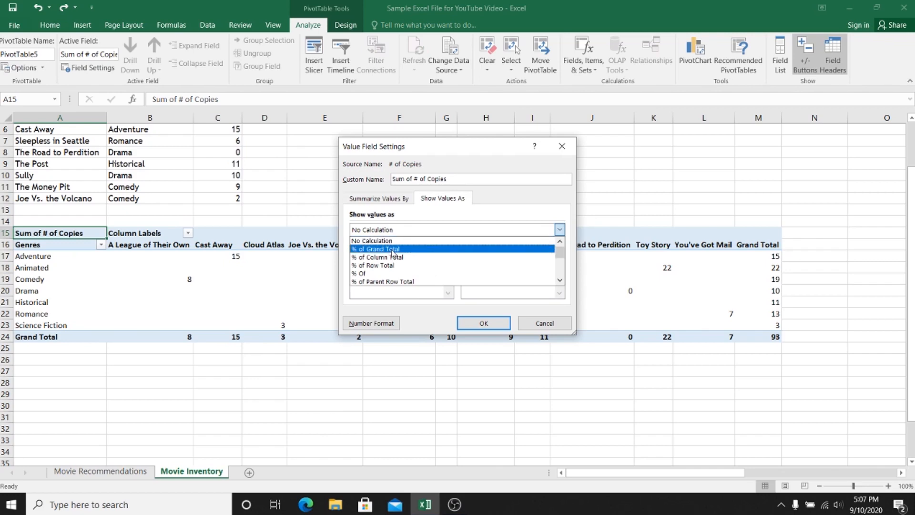
{"action": "left_click", "coordinate": [393, 249]}
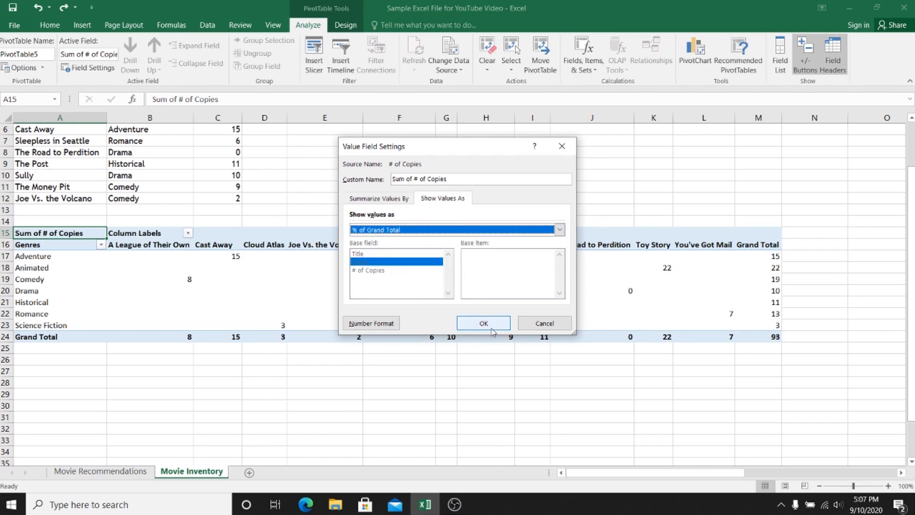
{"action": "left_click", "coordinate": [488, 325]}
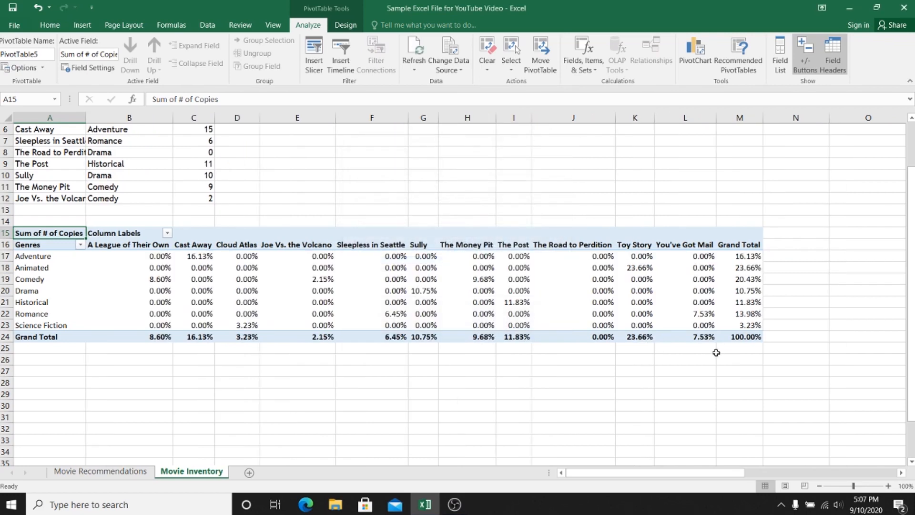
{"action": "mouse_move", "coordinate": [206, 256]}
{"action": "mouse_move", "coordinate": [208, 338]}
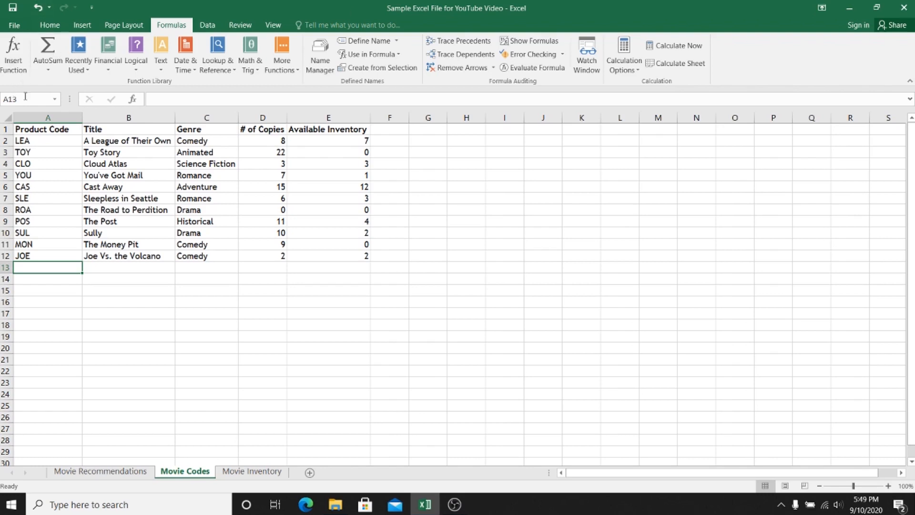
Step: Select the Product Code column with its header, A1:A12, on the Movie Codes sheet
{"action": "left_click", "coordinate": [39, 133]}
{"action": "left_click_drag", "start_coordinate": [40, 132], "coordinate": [39, 254]}
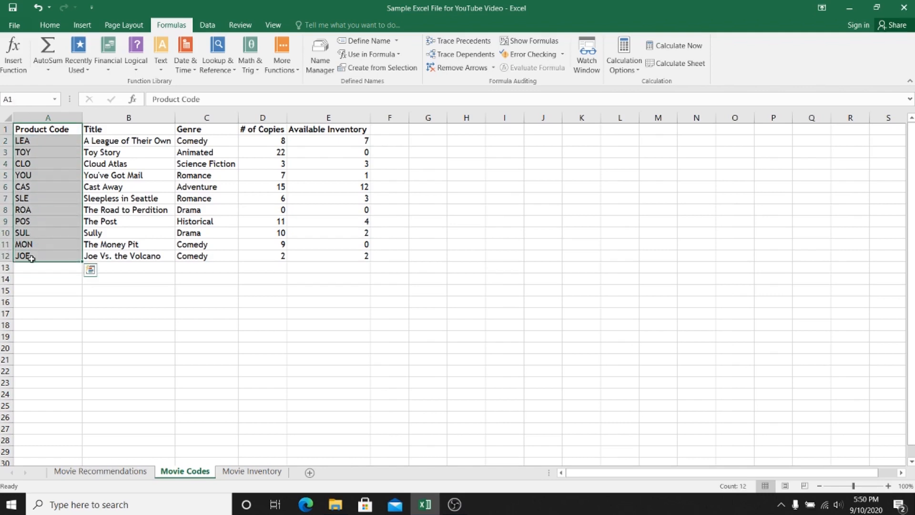
{"action": "left_click", "coordinate": [70, 266]}
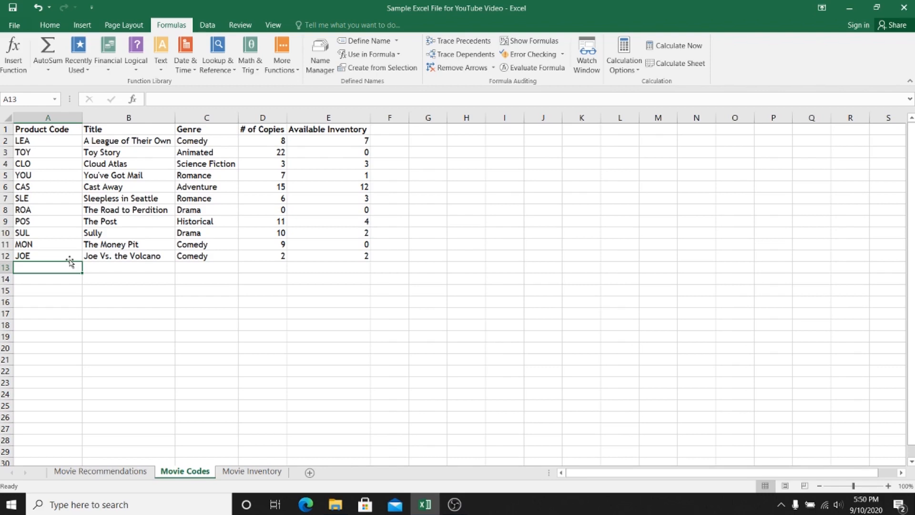
{"action": "left_click_drag", "start_coordinate": [58, 132], "coordinate": [57, 252]}
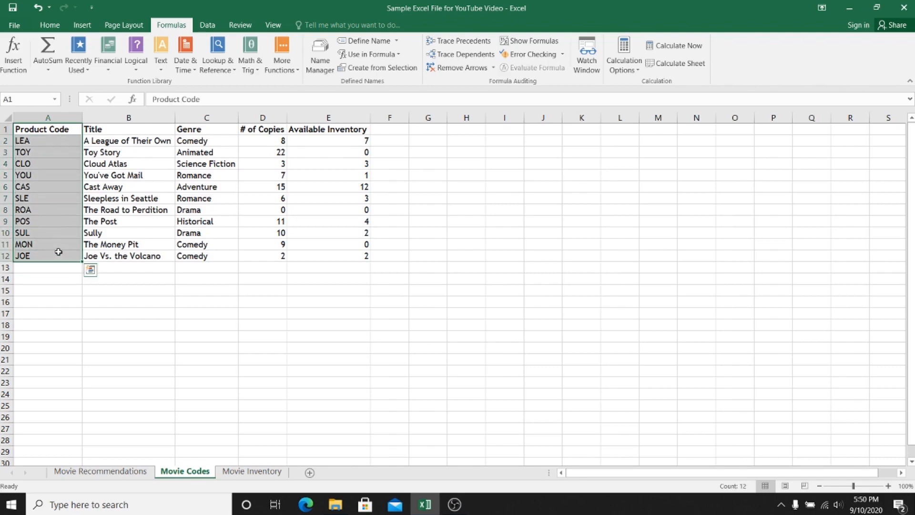
Step: Enter the code LEA in cell A3 of the Movie Inventory sheet
{"action": "left_click", "coordinate": [57, 253]}
{"action": "left_click", "coordinate": [280, 472]}
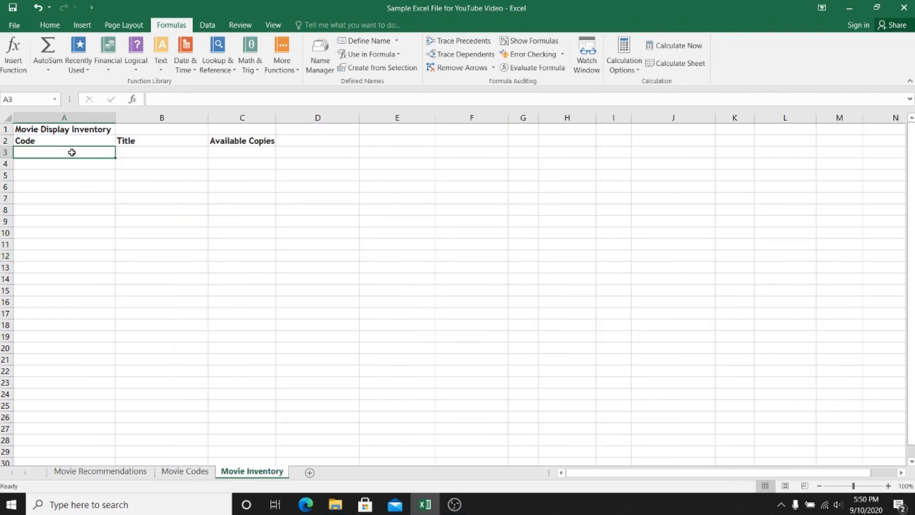
{"action": "left_click", "coordinate": [141, 153]}
{"action": "left_click", "coordinate": [250, 162]}
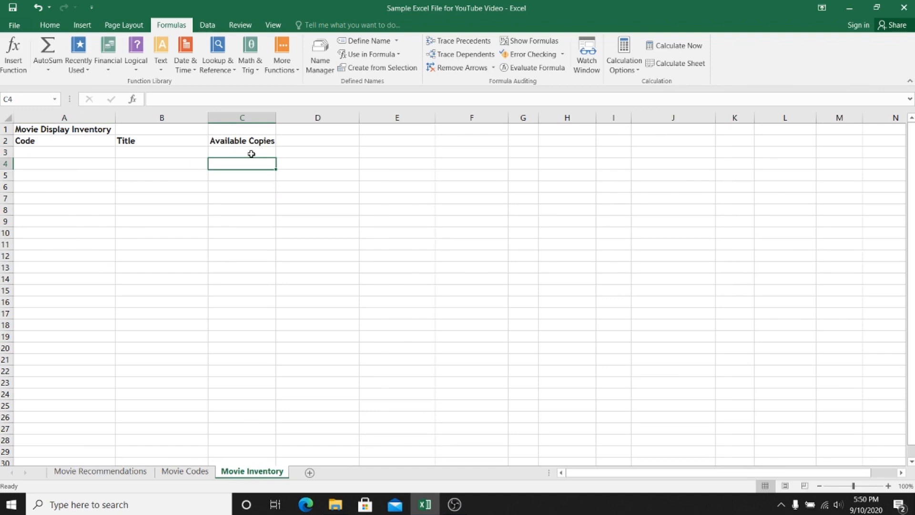
{"action": "left_click", "coordinate": [80, 158]}
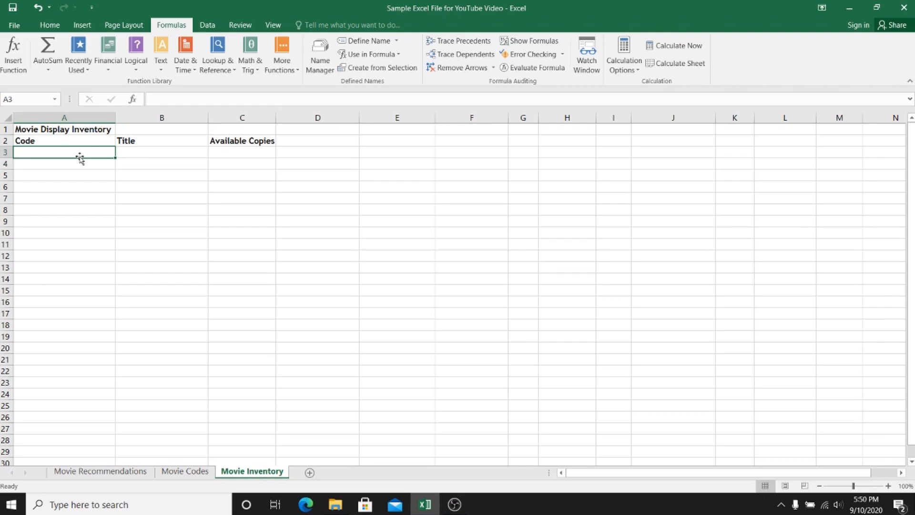
{"action": "type", "text": "l"}
{"action": "key", "text": "BackSpace"}
{"action": "type", "text": "lea"}
{"action": "key", "text": "BackSpace"}
{"action": "key", "text": "BackSpace"}
{"action": "key", "text": "BackSpace"}
{"action": "type", "text": "LEA"}
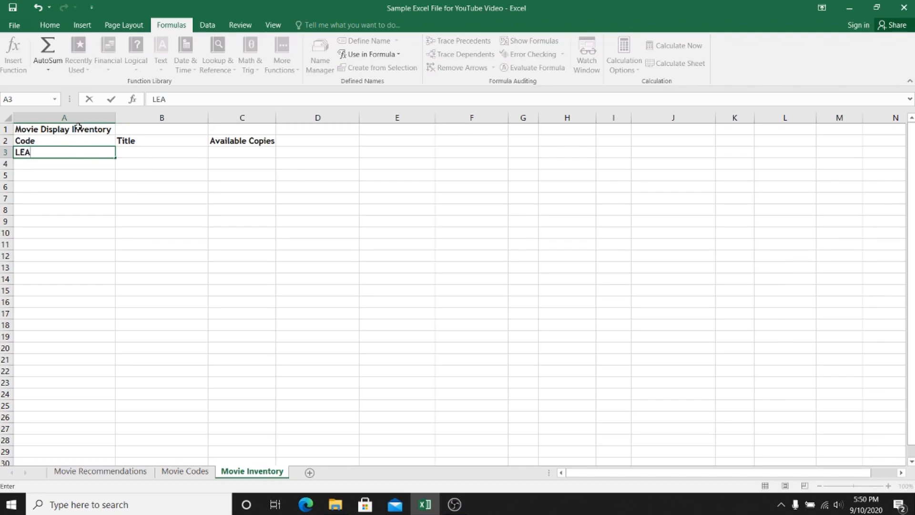
Step: Start a VLOOKUP function in B3 with A3 as lookup value and 'Movie Codes'!A2:E12 as table array
{"action": "left_click", "coordinate": [133, 152]}
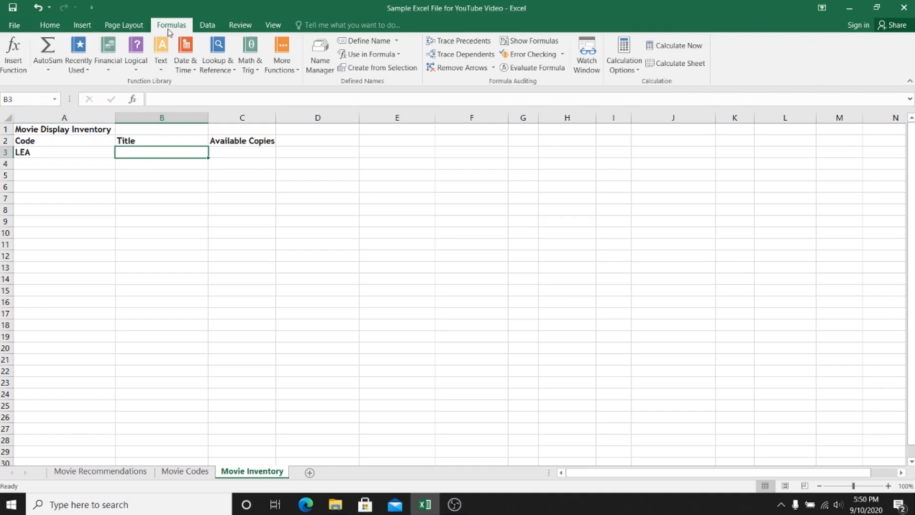
{"action": "left_click", "coordinate": [18, 55]}
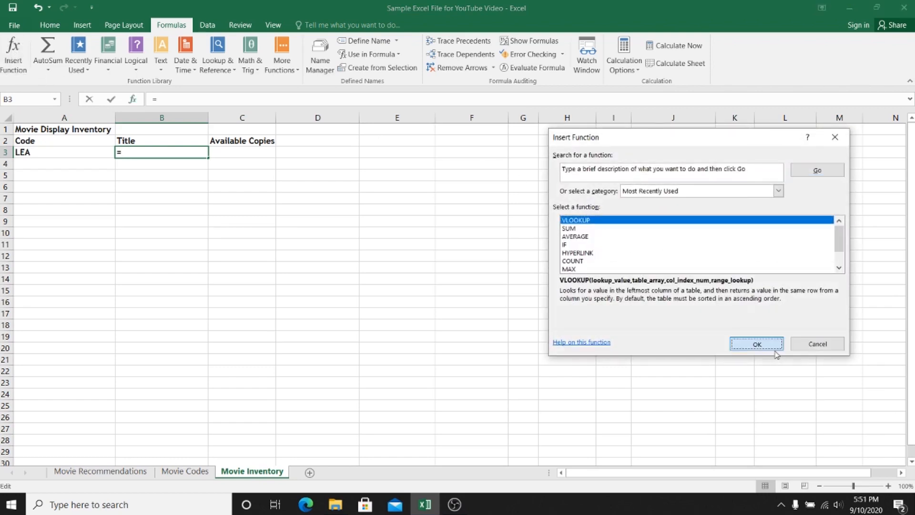
{"action": "left_click", "coordinate": [757, 343]}
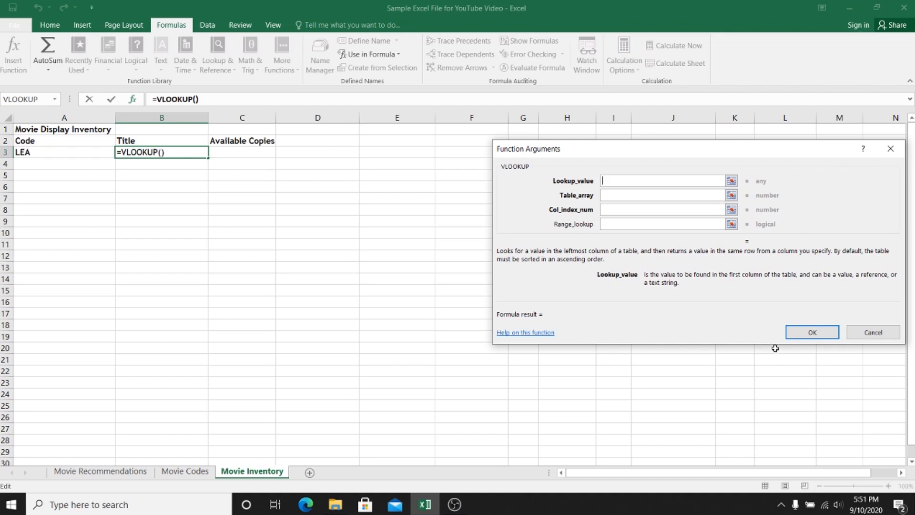
{"action": "left_click", "coordinate": [70, 156]}
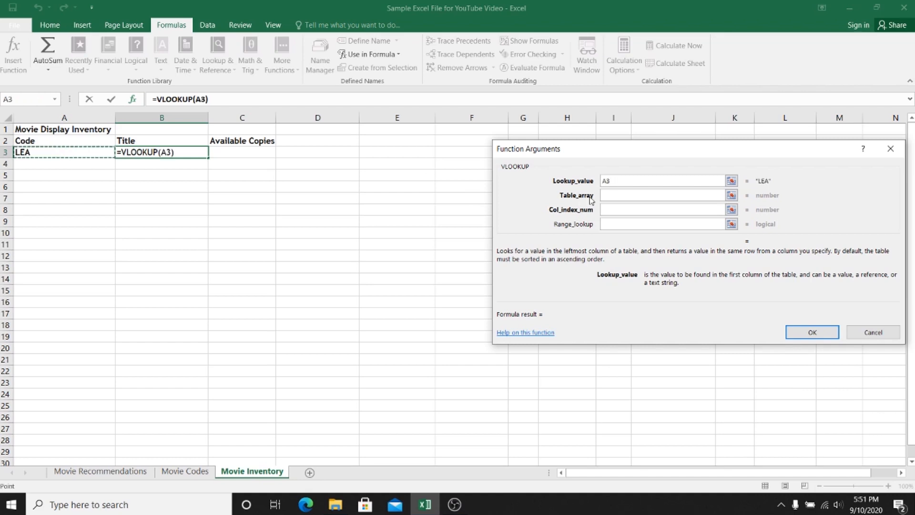
{"action": "left_click", "coordinate": [629, 196]}
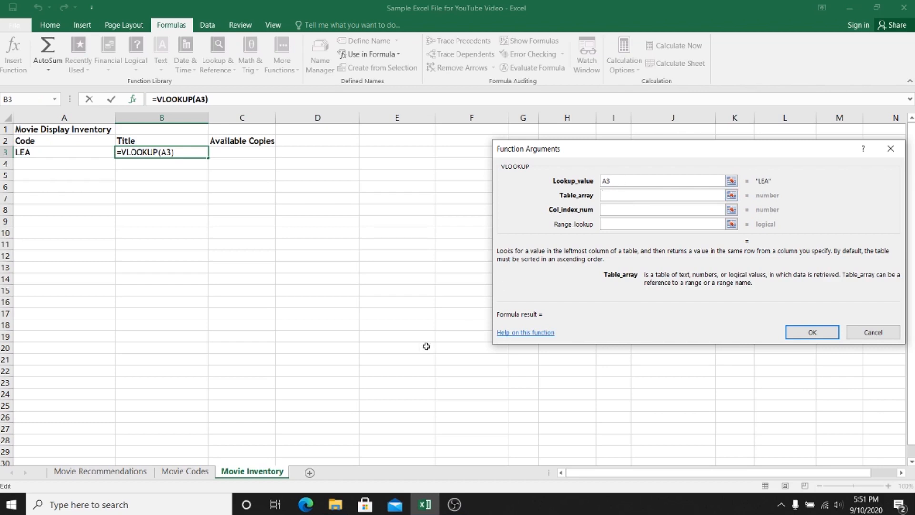
{"action": "left_click", "coordinate": [173, 471]}
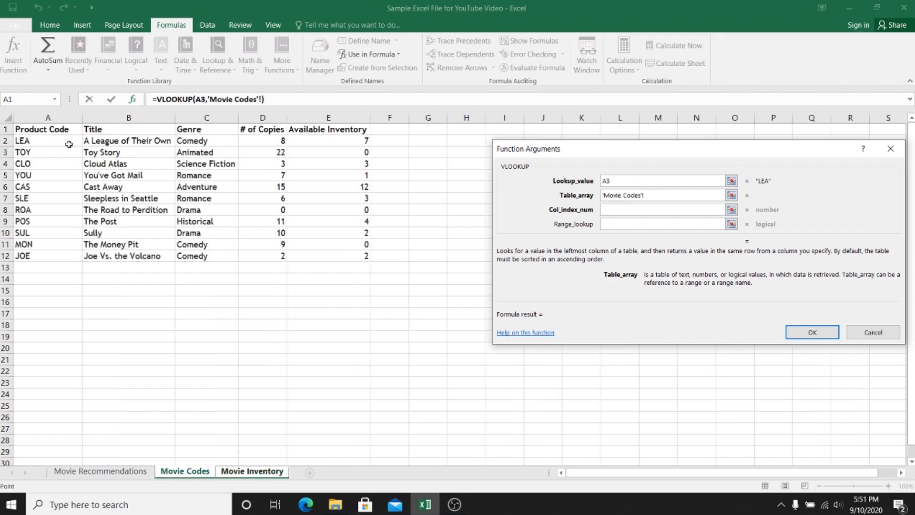
{"action": "left_click_drag", "start_coordinate": [66, 144], "coordinate": [329, 257]}
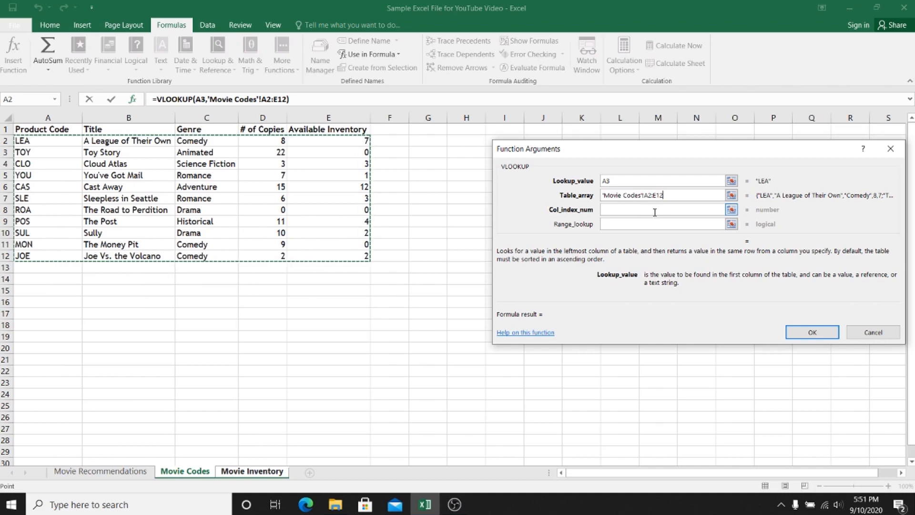
Step: Complete the B3 title lookup with column index 2 and range lookup FALSE
{"action": "left_click", "coordinate": [655, 212]}
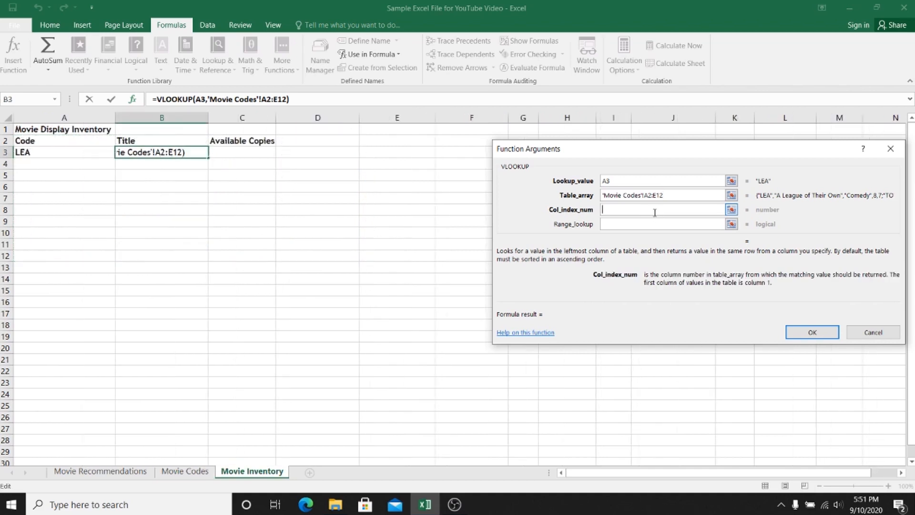
{"action": "type", "text": "2"}
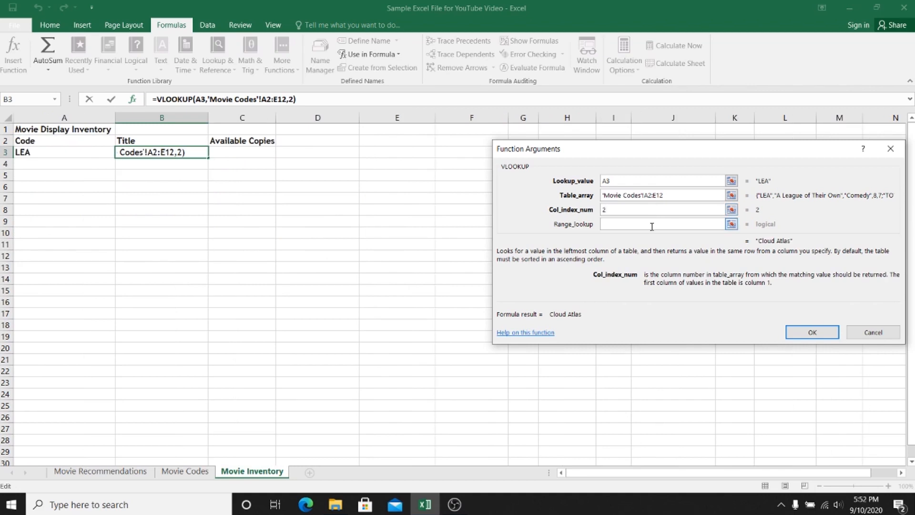
{"action": "left_click", "coordinate": [651, 225]}
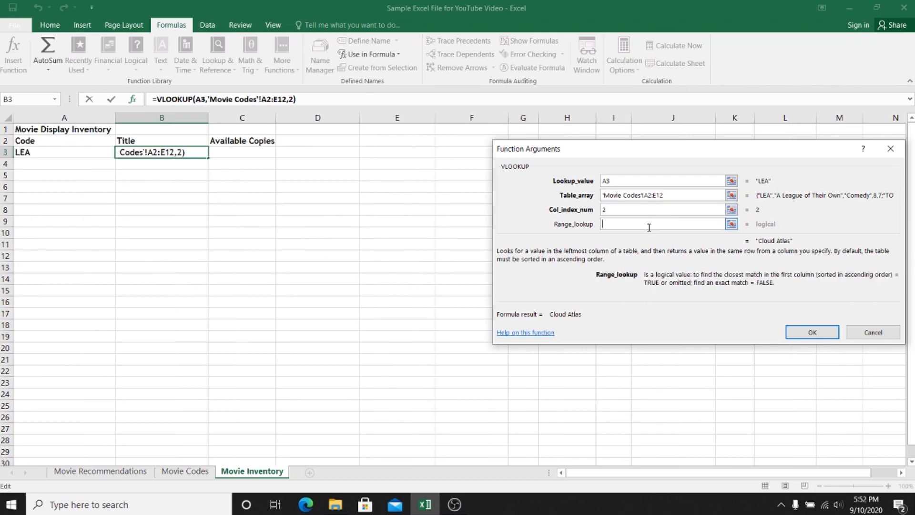
{"action": "type", "text": "FALSE"}
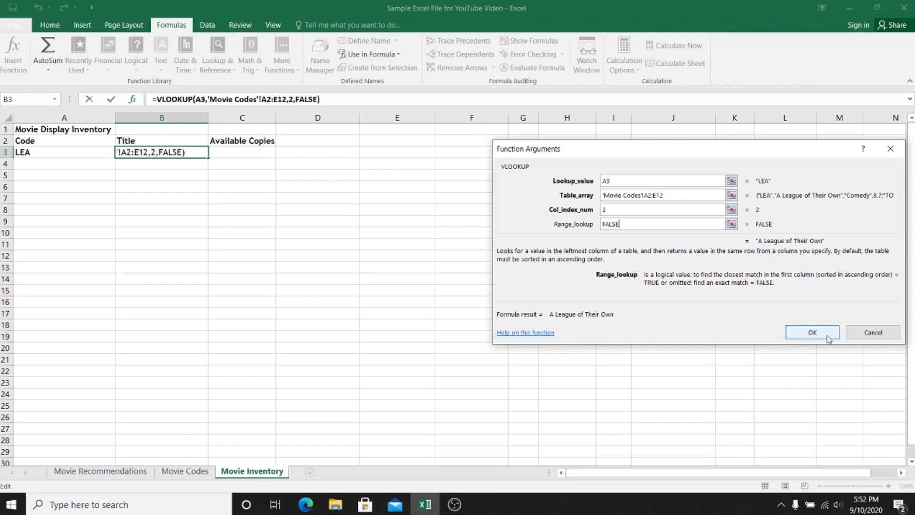
{"action": "left_click", "coordinate": [812, 333]}
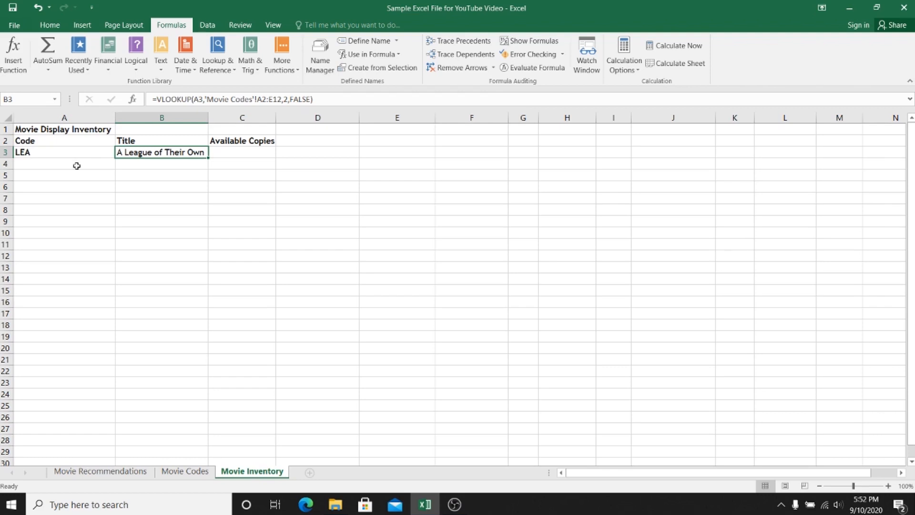
Step: Start a VLOOKUP function in C3 with A3 as lookup value and 'Movie Codes'!A2:E12 as table array
{"action": "left_click", "coordinate": [240, 150]}
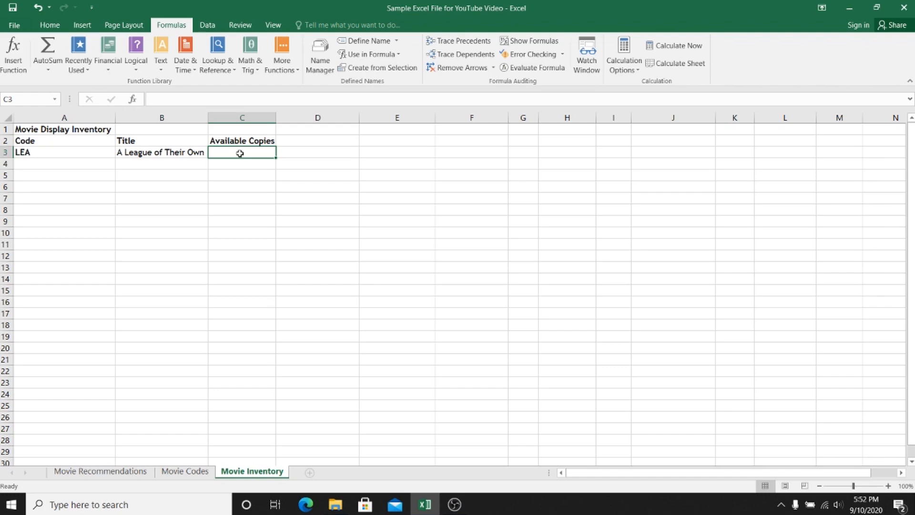
{"action": "left_click", "coordinate": [14, 54]}
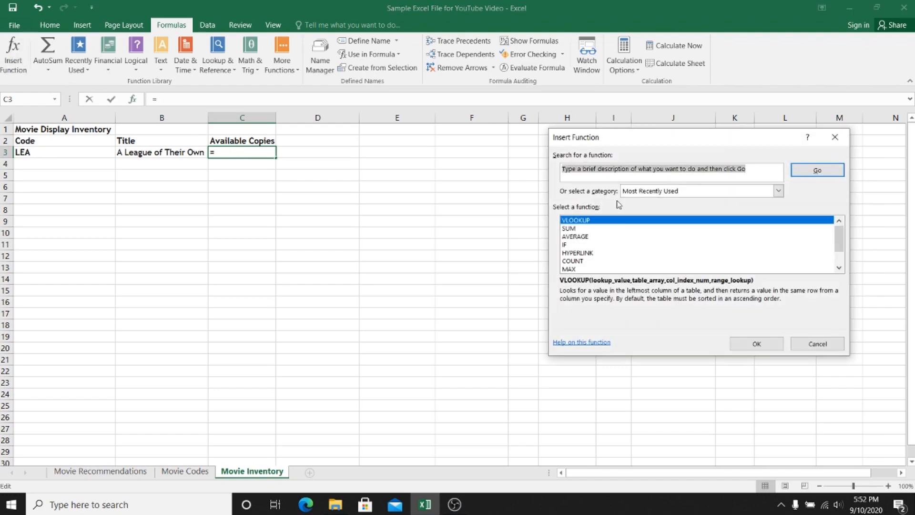
{"action": "left_click", "coordinate": [757, 344]}
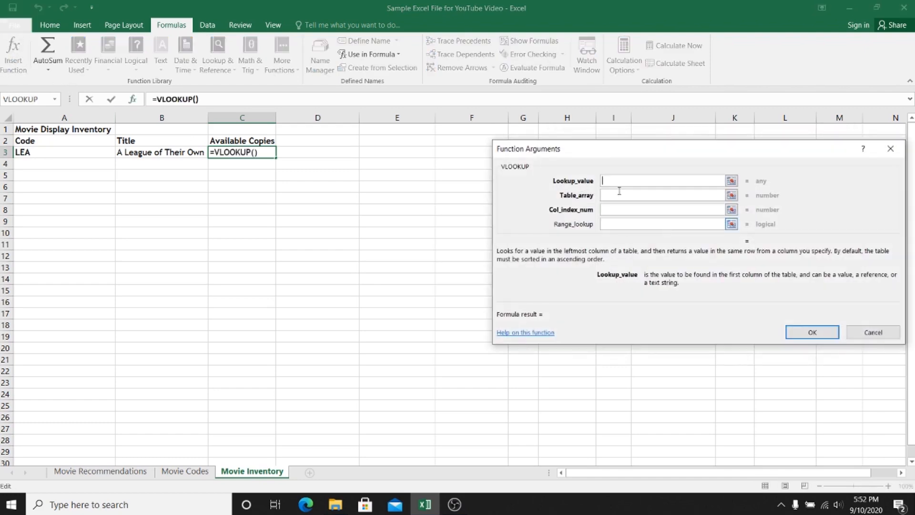
{"action": "left_click", "coordinate": [76, 155]}
{"action": "left_click", "coordinate": [663, 195]}
{"action": "left_click", "coordinate": [185, 471]}
{"action": "left_click_drag", "start_coordinate": [24, 141], "coordinate": [368, 256]}
Step: Complete the C3 available copies lookup with column index 5 and range lookup FALSE
{"action": "left_click", "coordinate": [651, 210]}
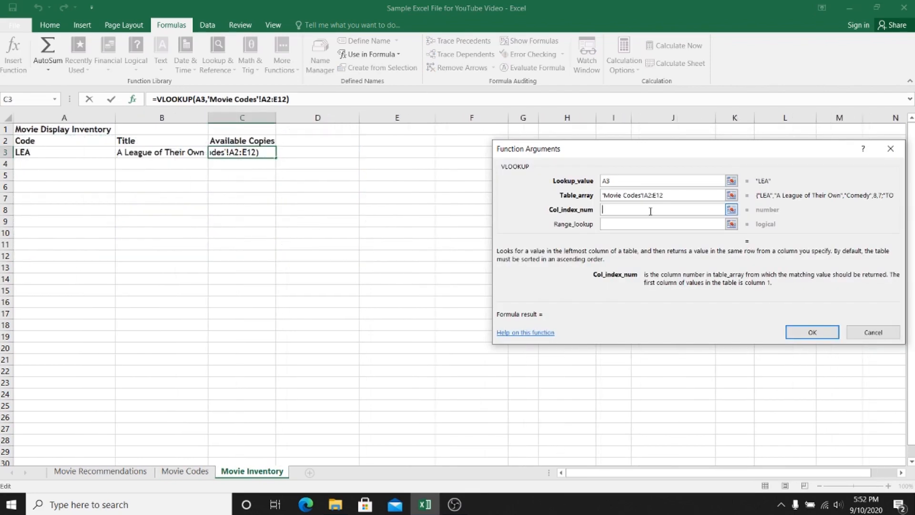
{"action": "left_click", "coordinate": [185, 471]}
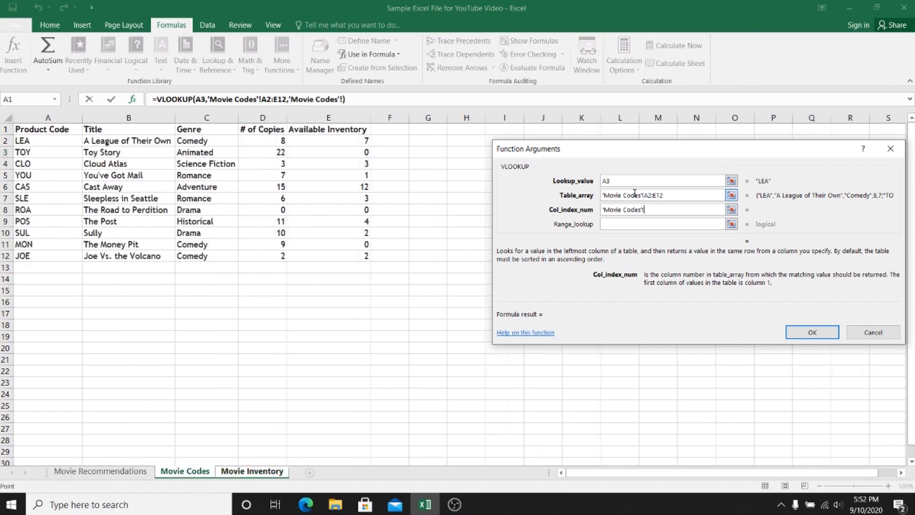
{"action": "left_click_drag", "start_coordinate": [644, 210], "coordinate": [595, 218]}
{"action": "type", "text": "5"}
{"action": "left_click", "coordinate": [607, 224]}
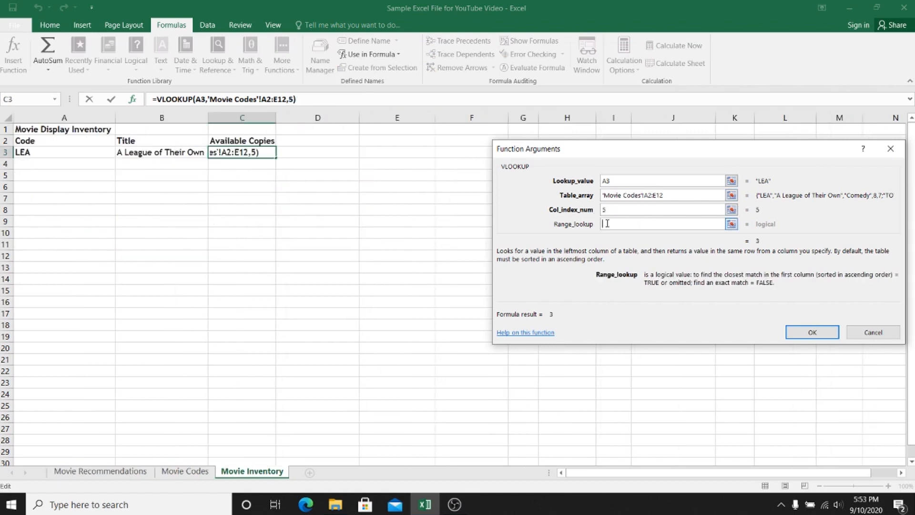
{"action": "type", "text": "FALSE"}
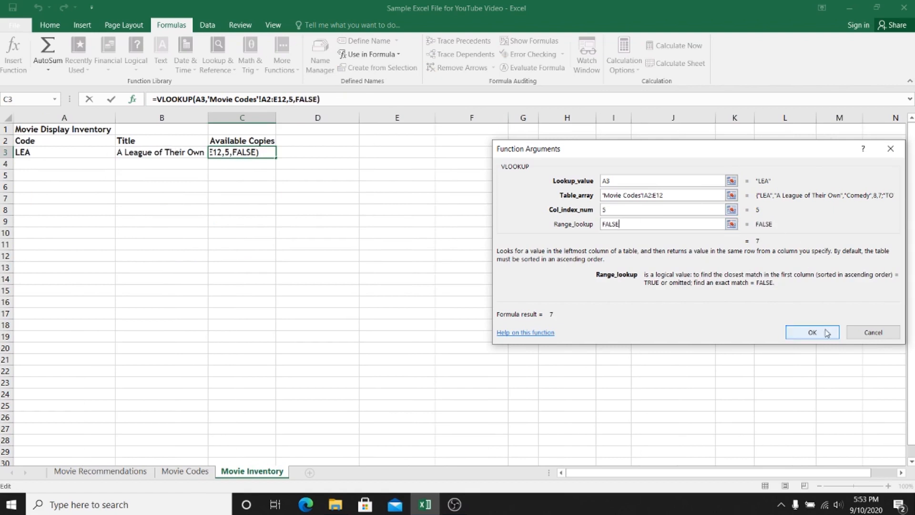
{"action": "left_click", "coordinate": [812, 332]}
{"action": "left_click_drag", "start_coordinate": [813, 328], "coordinate": [368, 186]}
{"action": "left_click", "coordinate": [318, 175]}
{"action": "left_click", "coordinate": [265, 155]}
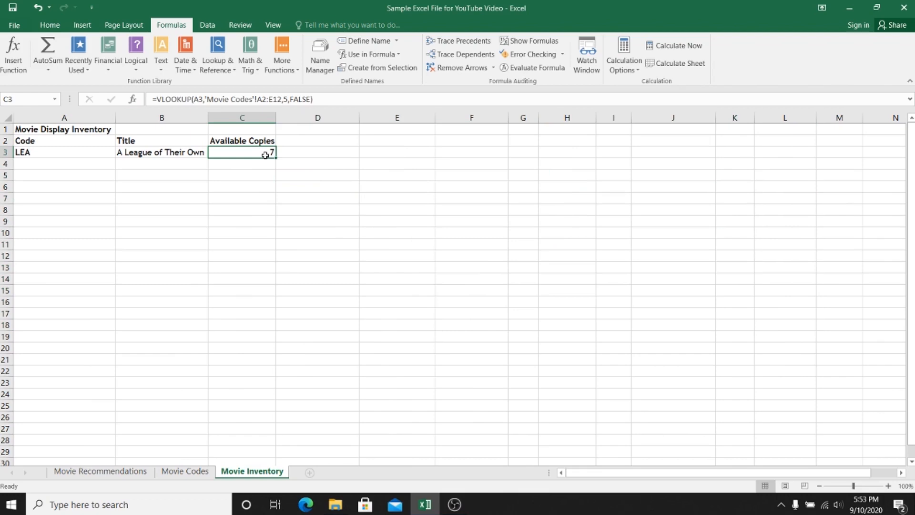
Step: Enter the code TOY in A4 and fill the lookup formulas from B3:C3 down to row 4
{"action": "left_click", "coordinate": [64, 164]}
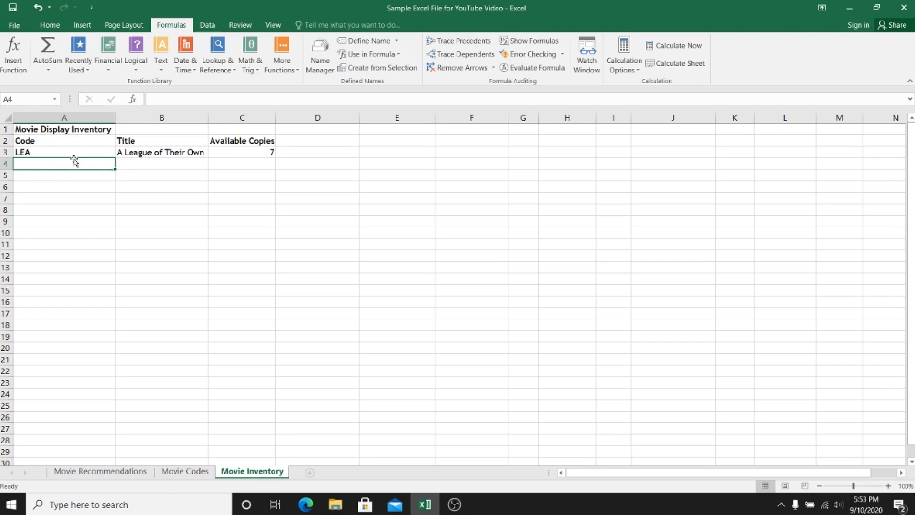
{"action": "type", "text": "TOY"}
{"action": "key", "text": "Tab"}
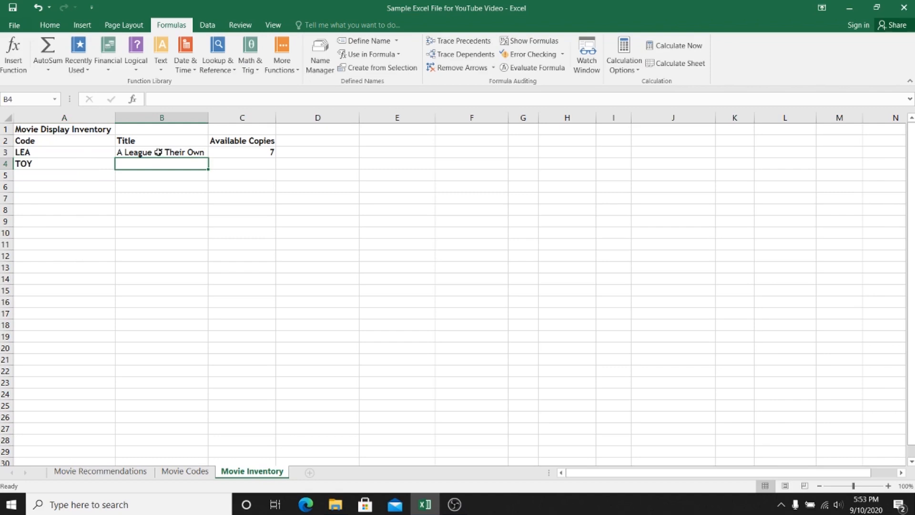
{"action": "left_click", "coordinate": [159, 151]}
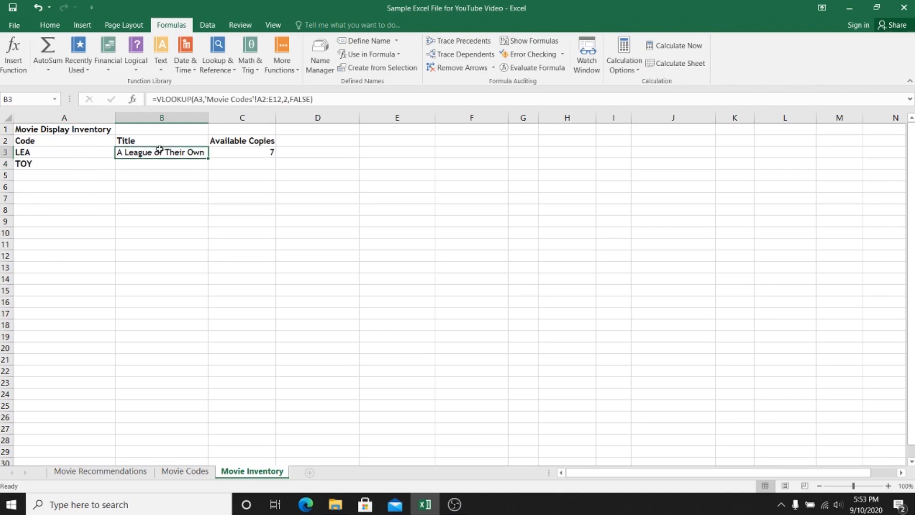
{"action": "left_click", "coordinate": [221, 153], "text": "shift"}
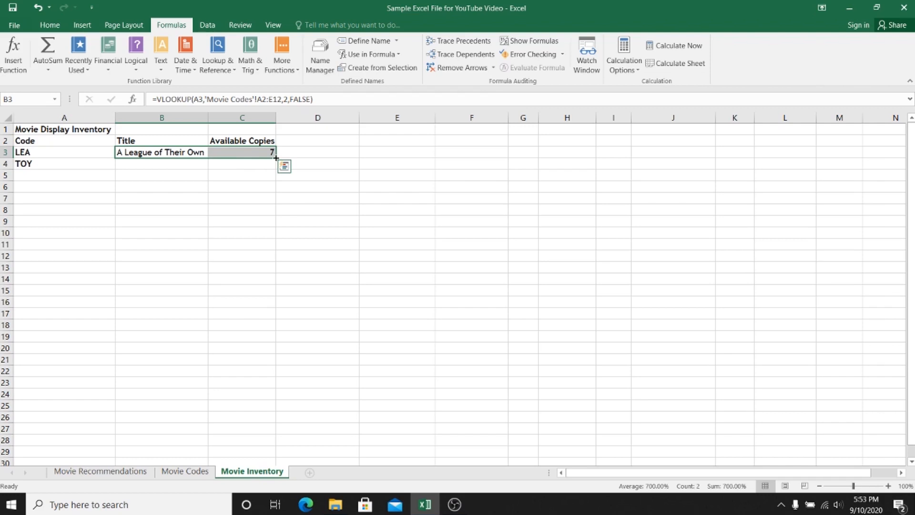
{"action": "left_click_drag", "start_coordinate": [276, 158], "coordinate": [277, 168]}
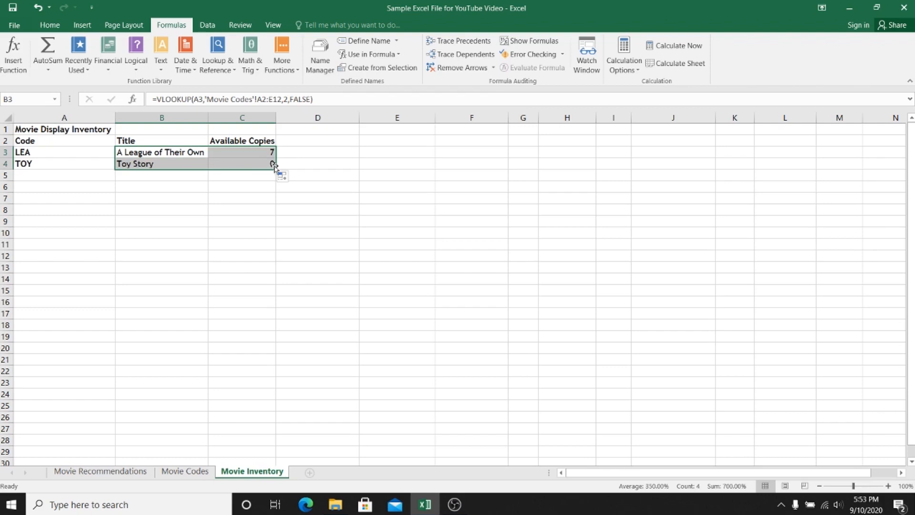
{"action": "left_click", "coordinate": [199, 165]}
{"action": "left_click", "coordinate": [230, 164]}
{"action": "left_click", "coordinate": [186, 169]}
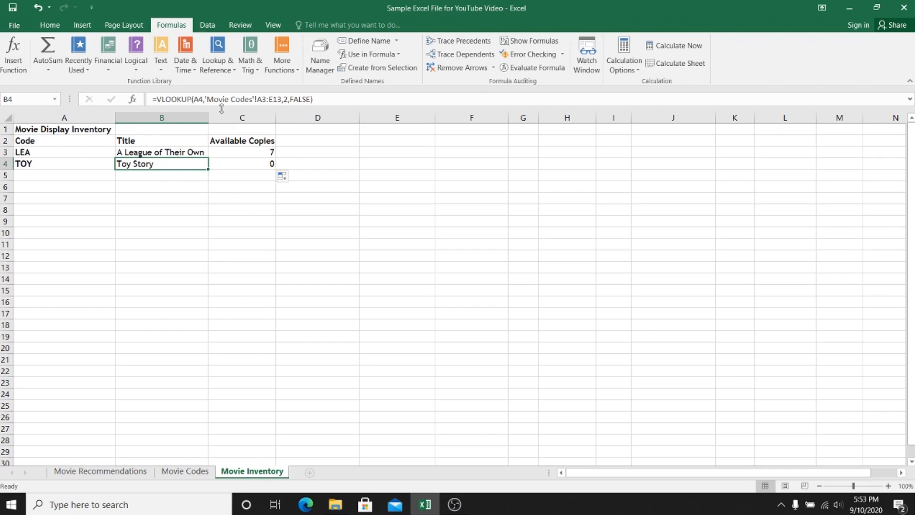
Step: Enter the code SUL in A5 and fill the Title and Available Copies formulas from row 4 down to row 5
{"action": "left_click", "coordinate": [52, 163]}
{"action": "left_click", "coordinate": [54, 178]}
{"action": "type", "text": "SUL"}
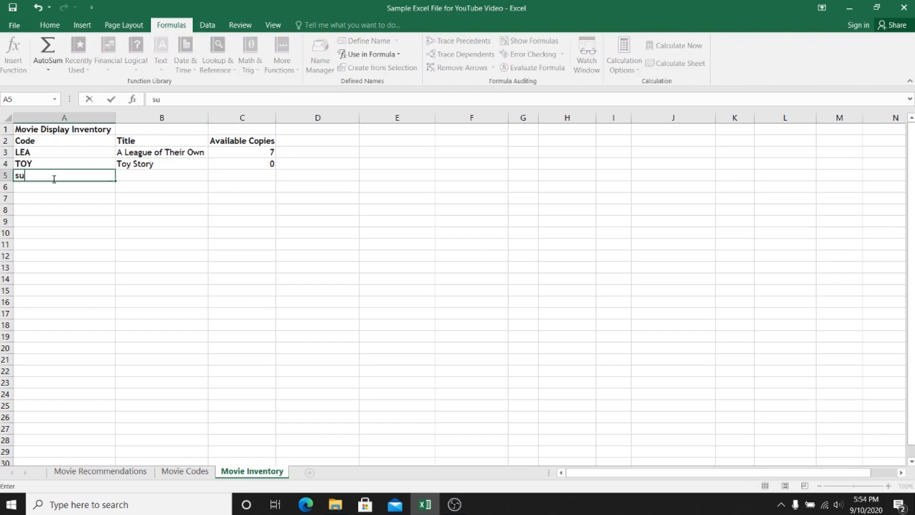
{"action": "left_click_drag", "start_coordinate": [157, 163], "coordinate": [275, 178]}
{"action": "left_click", "coordinate": [146, 175]}
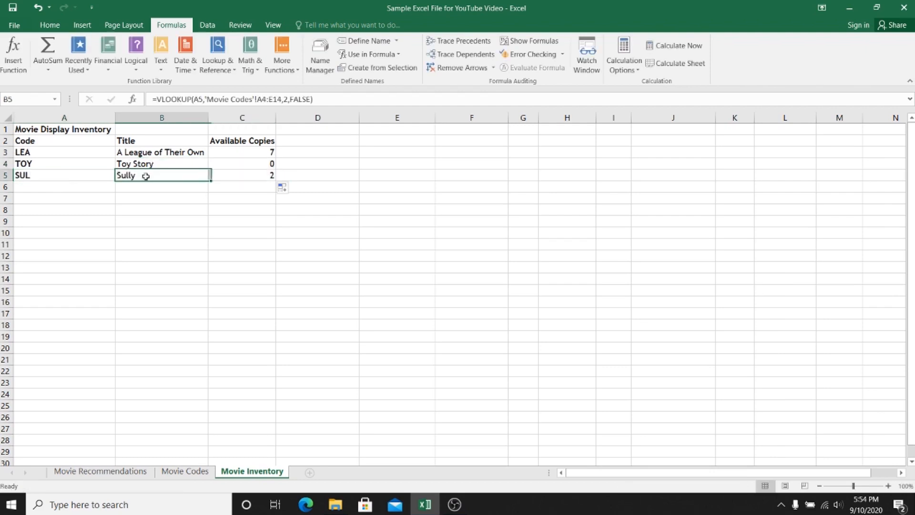
{"action": "left_click", "coordinate": [256, 183]}
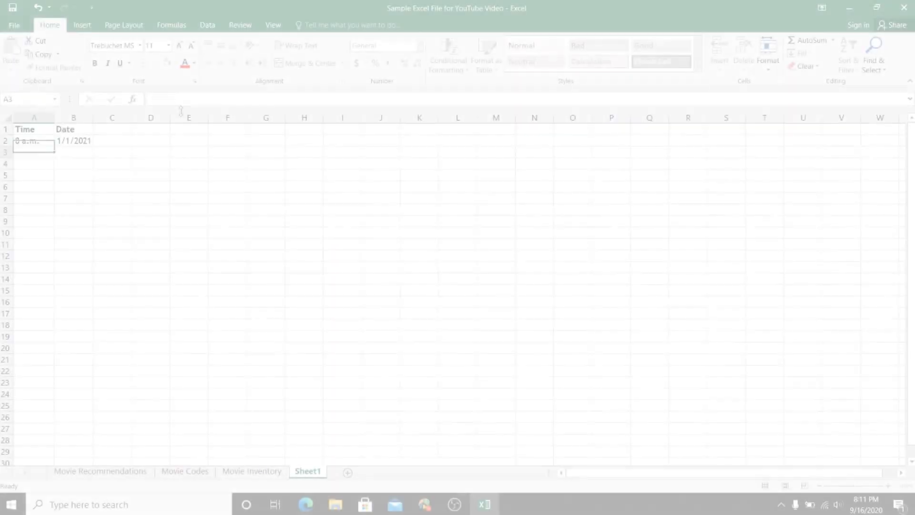
{"action": "left_click", "coordinate": [54, 141]}
{"action": "mouse_move", "coordinate": [54, 147]}
{"action": "left_mouse_down"}
{"action": "mouse_move", "coordinate": [53, 178]}
{"action": "mouse_move", "coordinate": [53, 148]}
{"action": "left_mouse_up"}
{"action": "left_click", "coordinate": [50, 151]}
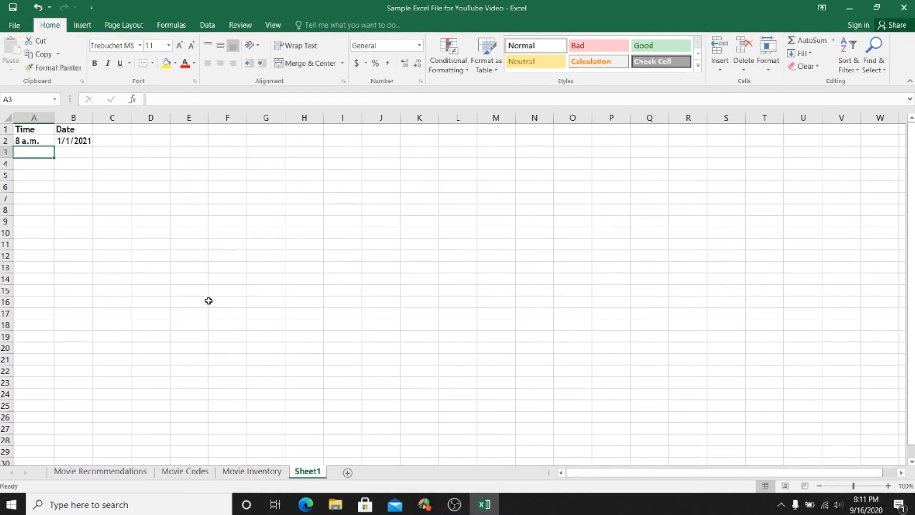
{"action": "left_click", "coordinate": [41, 133]}
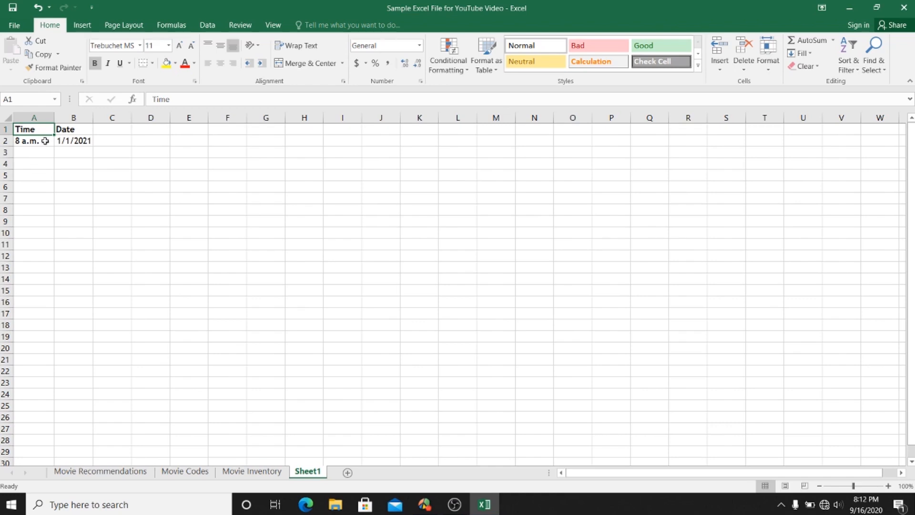
Step: Fill the 8 a.m. time in A2 and the 1/1/2021 date in B2 down to row 5
{"action": "left_click", "coordinate": [41, 140]}
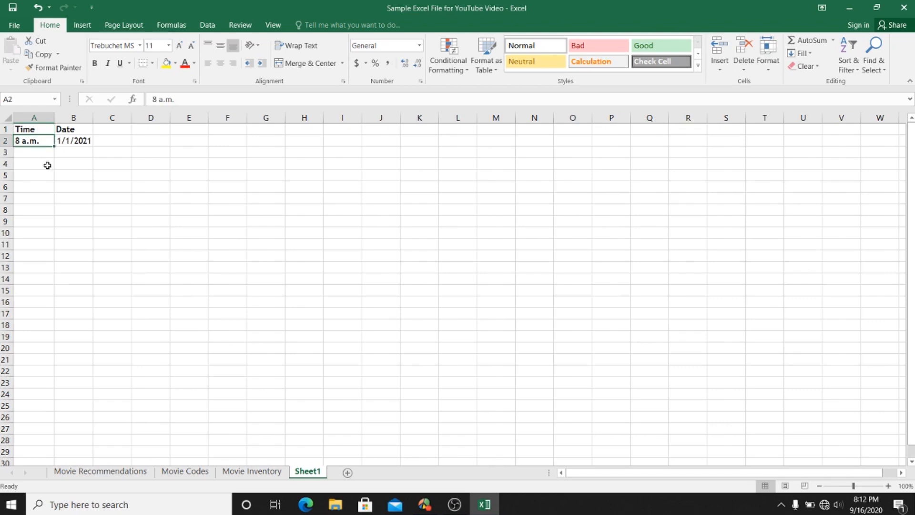
{"action": "left_click", "coordinate": [76, 141]}
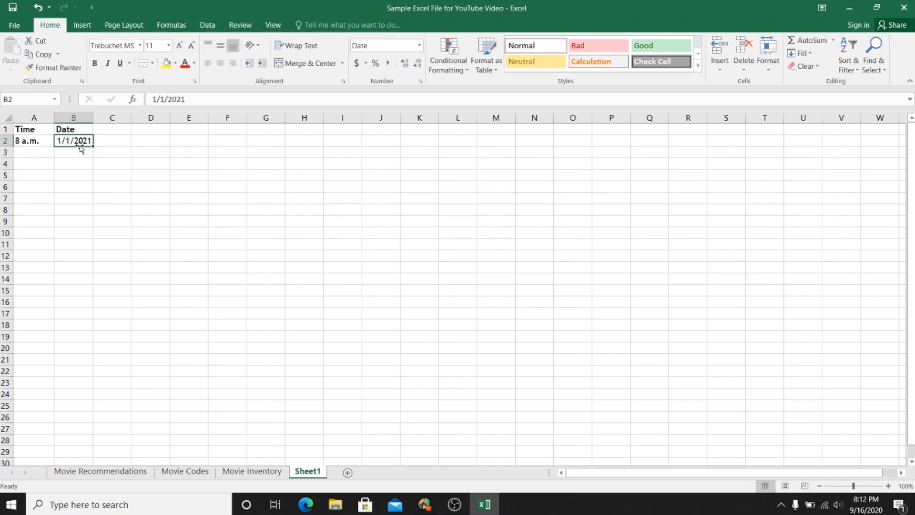
{"action": "left_click", "coordinate": [32, 140]}
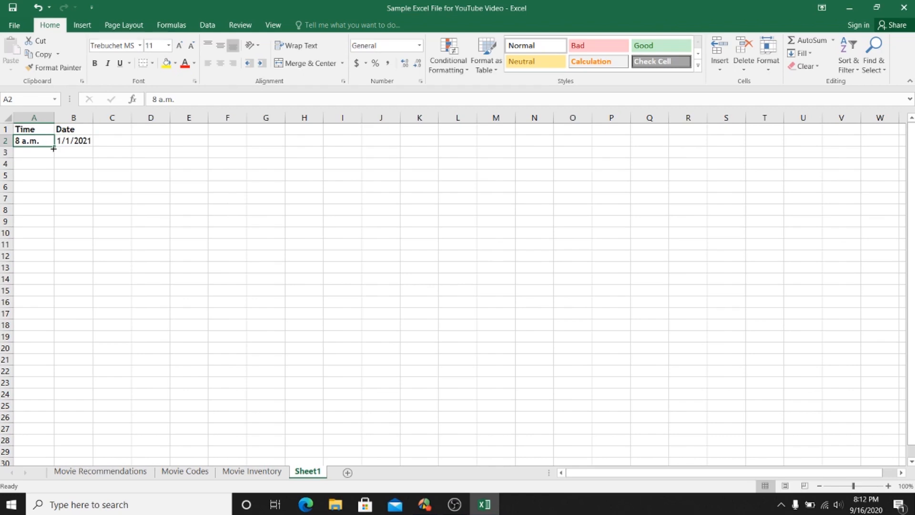
{"action": "left_click_drag", "start_coordinate": [53, 149], "coordinate": [55, 178]}
{"action": "left_click", "coordinate": [79, 142]}
{"action": "left_click_drag", "start_coordinate": [92, 146], "coordinate": [93, 177]}
Step: Add a Month column in C1 with January in C2 and fill it down to row 5
{"action": "left_click", "coordinate": [110, 134]}
{"action": "type", "text": "Month"}
{"action": "key", "text": "Return"}
{"action": "type", "text": "January"}
{"action": "key", "text": "Return"}
{"action": "key", "text": "Up"}
{"action": "left_click_drag", "start_coordinate": [132, 147], "coordinate": [135, 181]}
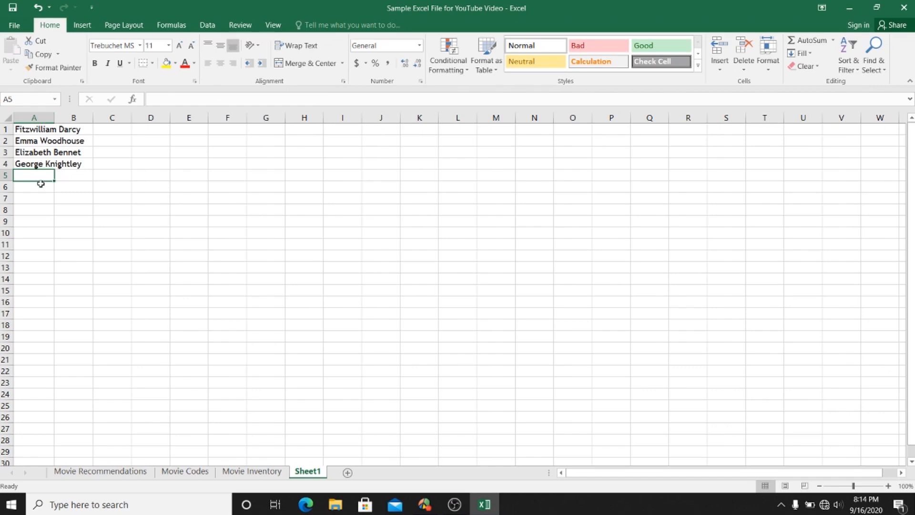
Step: Split the full names in A1:A4 with Text to Columns, delimited by Space instead of Tab, in General format
{"action": "left_click", "coordinate": [75, 191]}
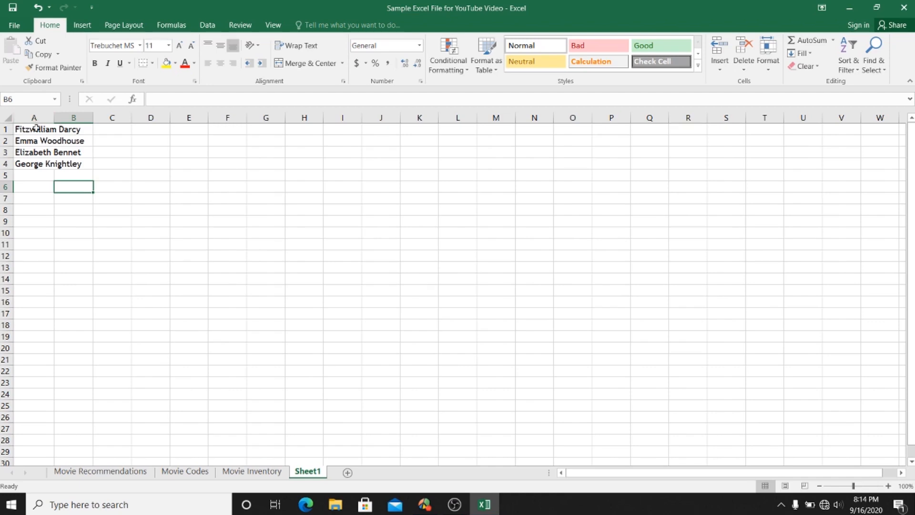
{"action": "left_click_drag", "start_coordinate": [35, 127], "coordinate": [35, 158]}
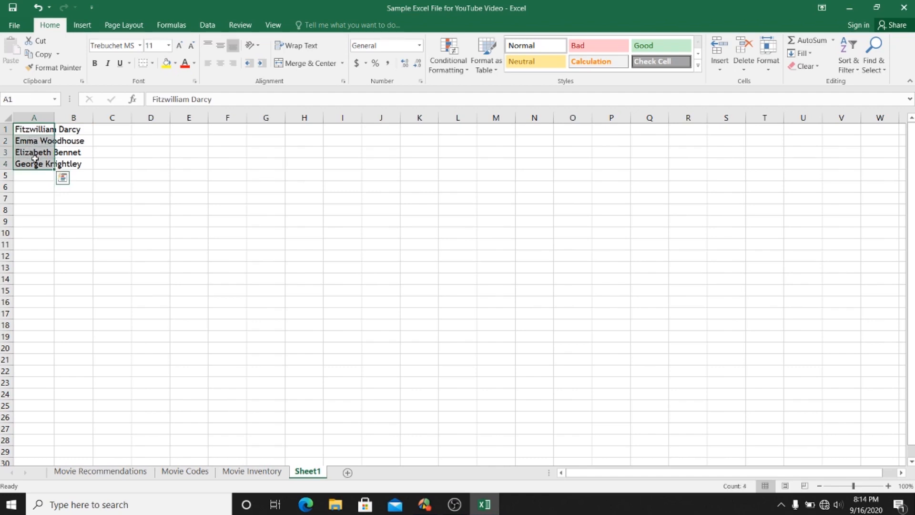
{"action": "left_click", "coordinate": [204, 25]}
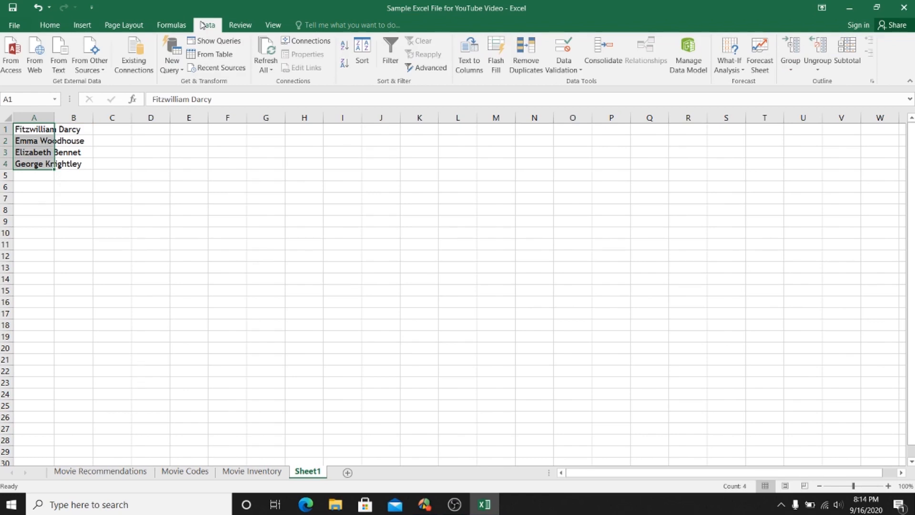
{"action": "left_click", "coordinate": [480, 71]}
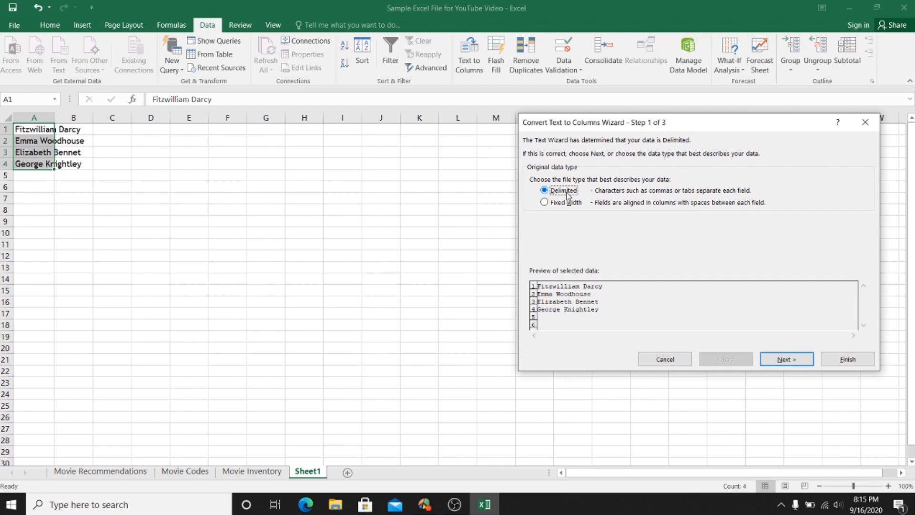
{"action": "left_click", "coordinate": [799, 365]}
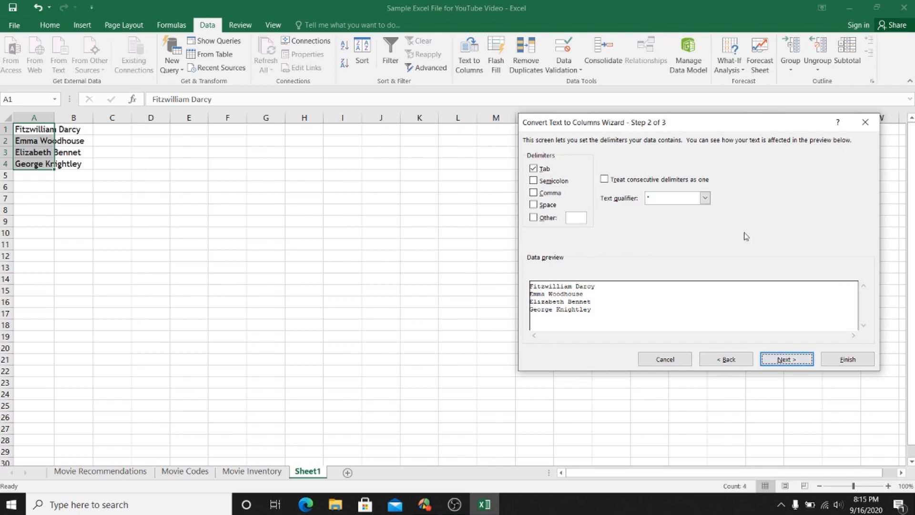
{"action": "left_click", "coordinate": [534, 168]}
{"action": "left_click", "coordinate": [534, 205]}
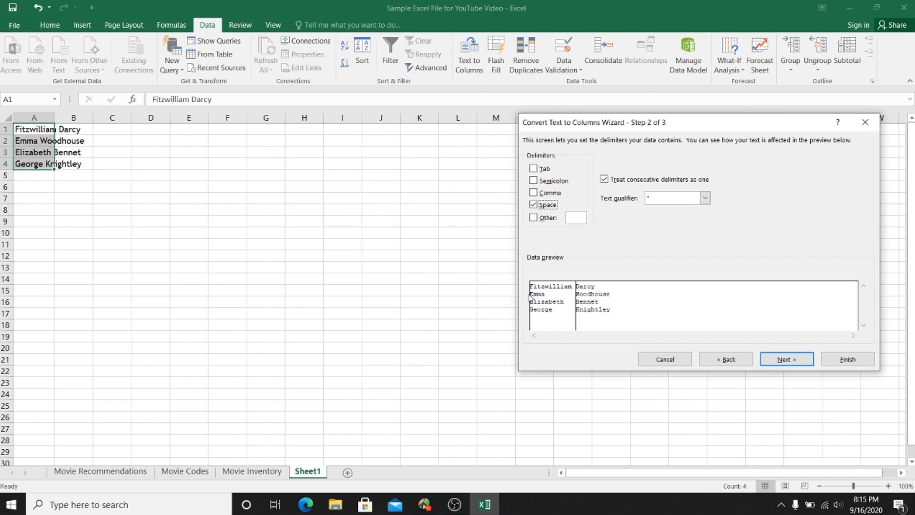
{"action": "left_click", "coordinate": [787, 363]}
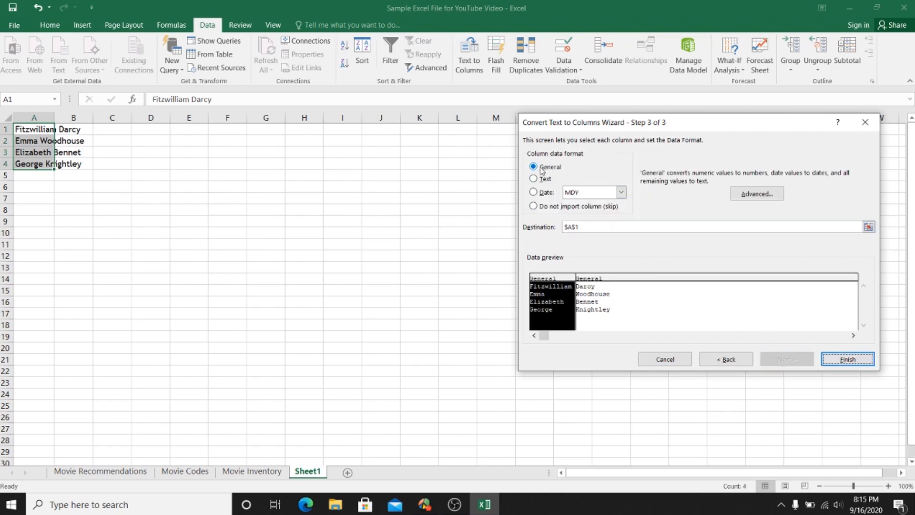
{"action": "left_click", "coordinate": [847, 359]}
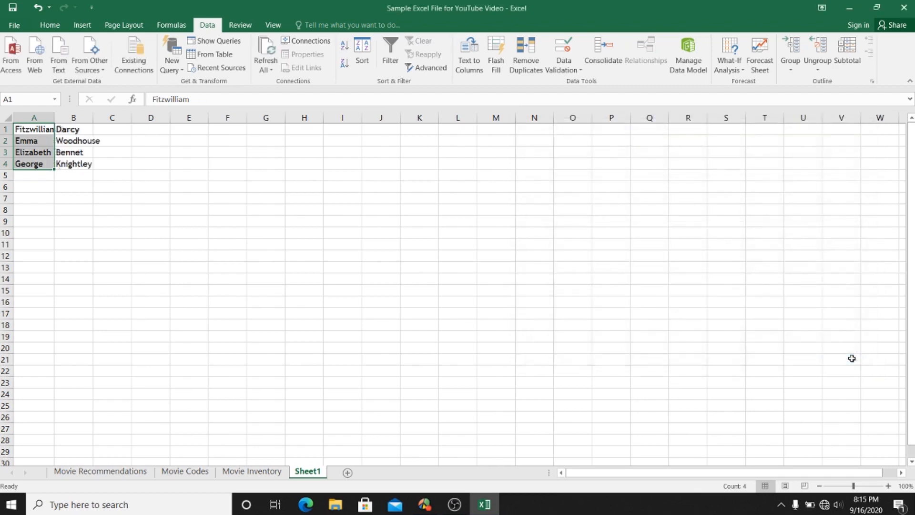
Step: Autofit columns A and B to the split names and review the first and last names
{"action": "left_click", "coordinate": [82, 141]}
{"action": "double_click", "coordinate": [55, 118]}
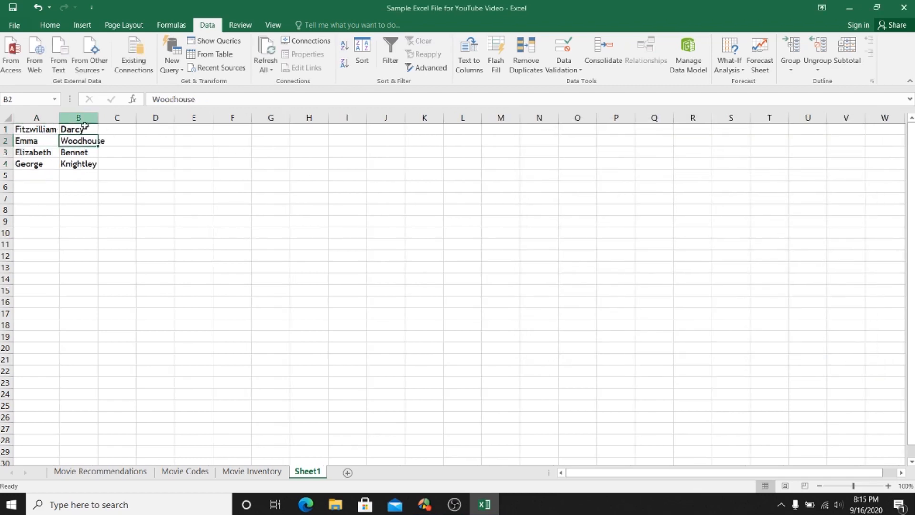
{"action": "double_click", "coordinate": [98, 118]}
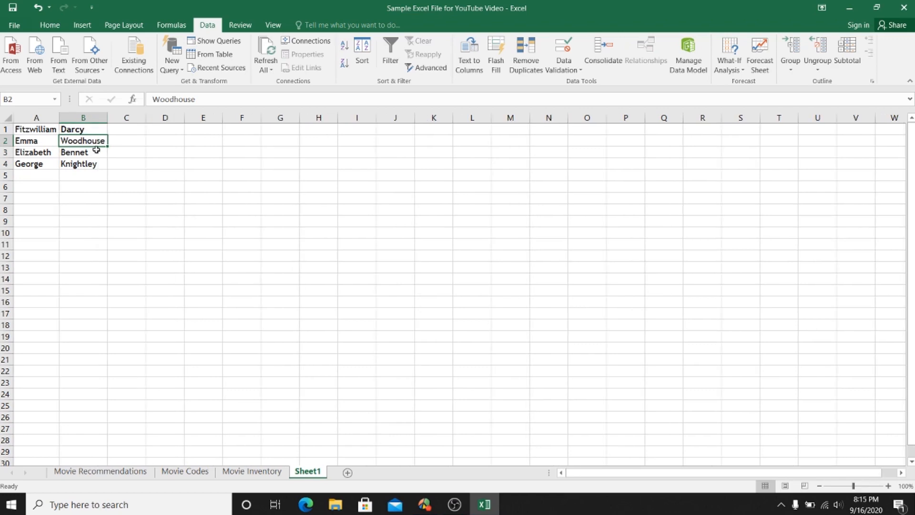
{"action": "left_click_drag", "start_coordinate": [38, 130], "coordinate": [43, 164]}
{"action": "left_click_drag", "start_coordinate": [71, 130], "coordinate": [75, 165]}
{"action": "left_click", "coordinate": [43, 154]}
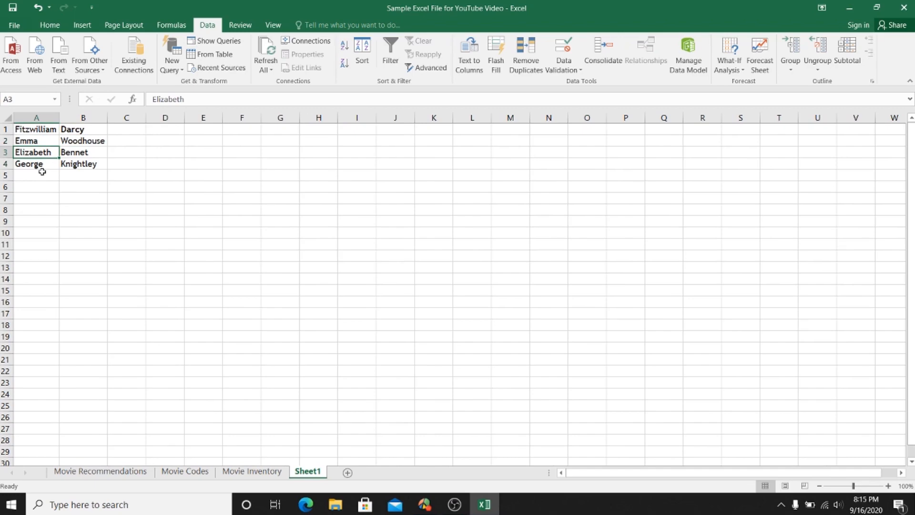
{"action": "left_click", "coordinate": [454, 504]}
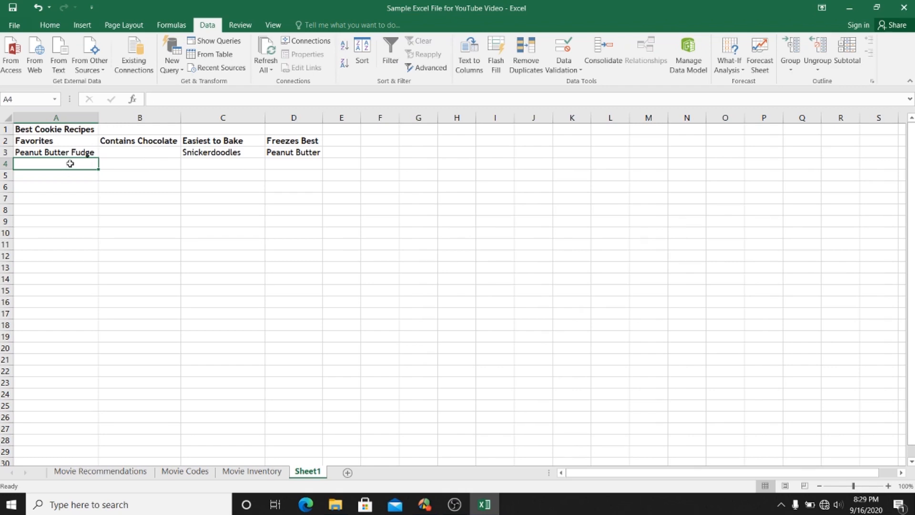
{"action": "key", "text": "Tab"}
{"action": "key", "text": "Tab"}
{"action": "key", "text": "Tab"}
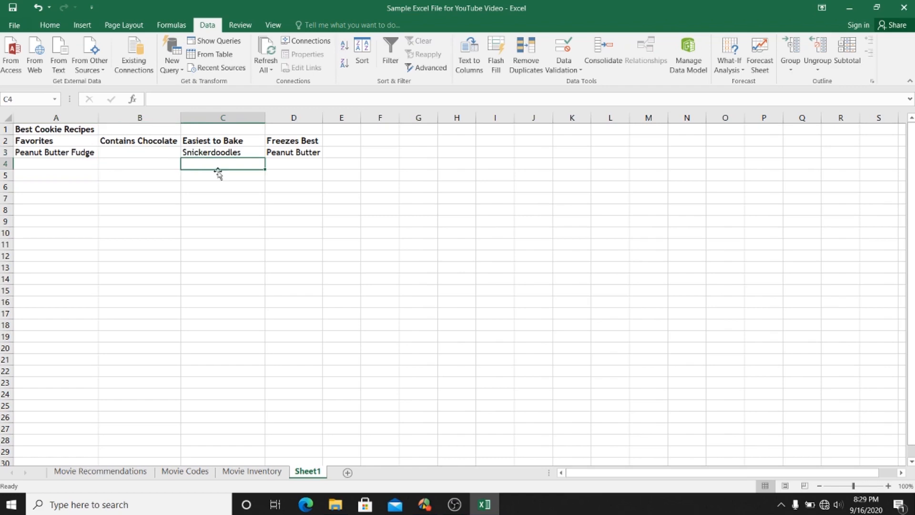
{"action": "left_click", "coordinate": [55, 168]}
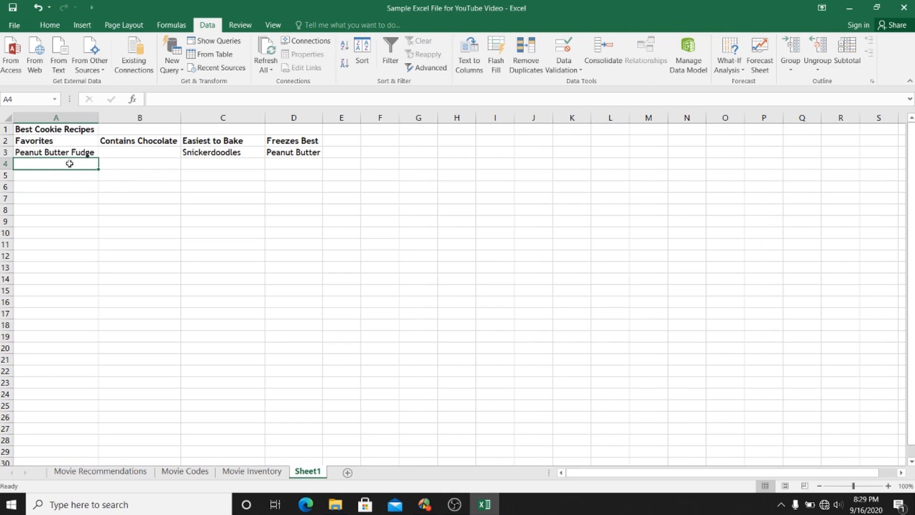
{"action": "left_click", "coordinate": [134, 152], "text": "ctrl"}
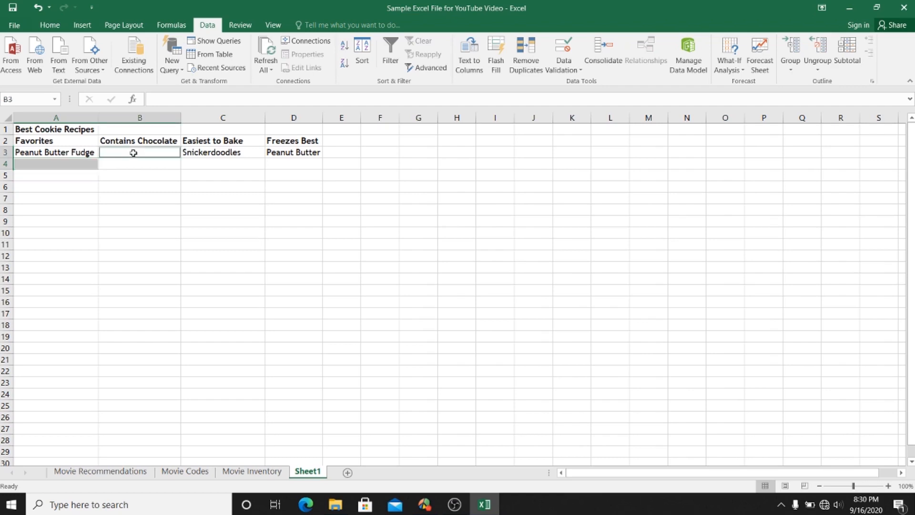
{"action": "left_click", "coordinate": [218, 166], "text": "ctrl"}
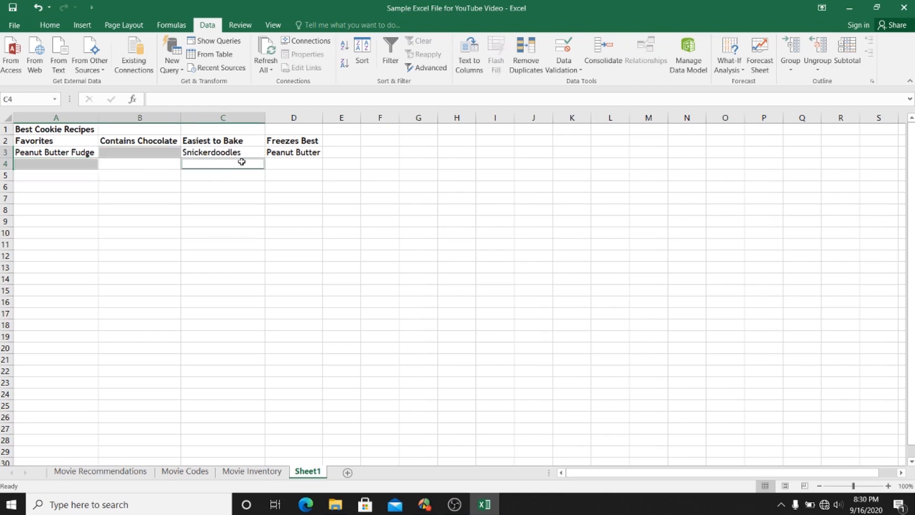
{"action": "left_click", "coordinate": [281, 164], "text": "ctrl"}
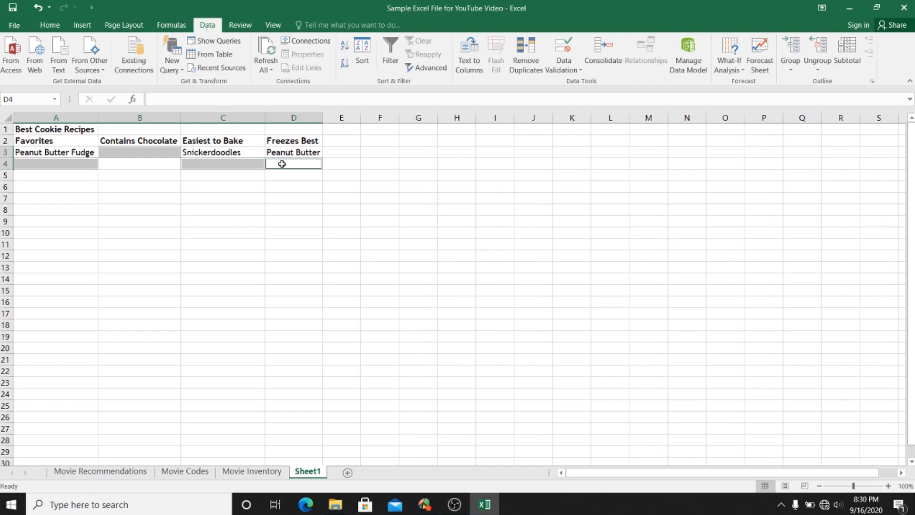
{"action": "left_click", "coordinate": [281, 164]}
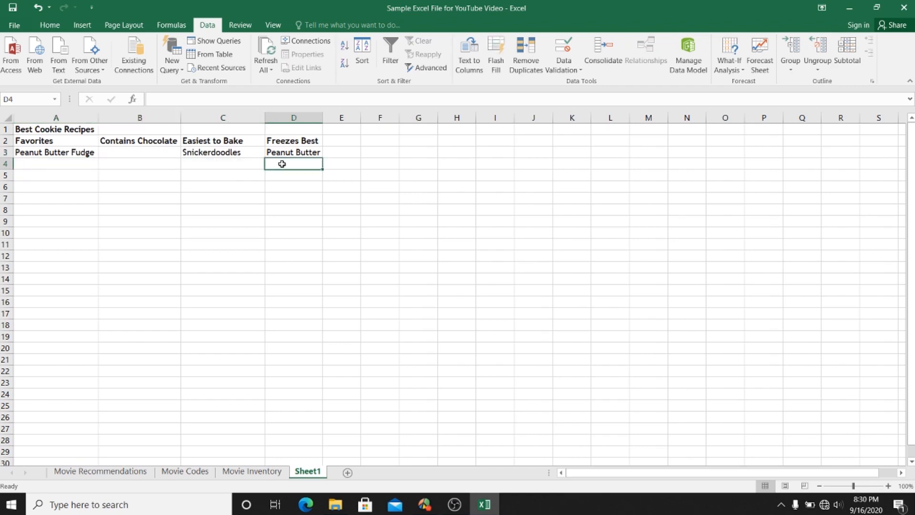
Step: Enter Chocolate Chip in the non-adjacent cells A4, B3, C4 and D4 all at once
{"action": "left_click", "coordinate": [62, 166]}
{"action": "left_click", "coordinate": [159, 153], "text": "ctrl"}
{"action": "left_click", "coordinate": [215, 166], "text": "ctrl"}
{"action": "left_click", "coordinate": [279, 164], "text": "ctrl"}
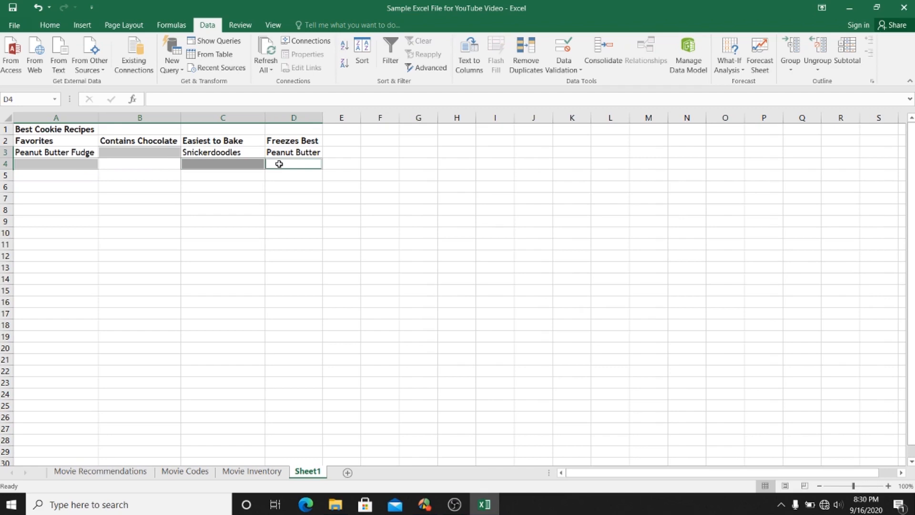
{"action": "type", "text": "Chocolate "}
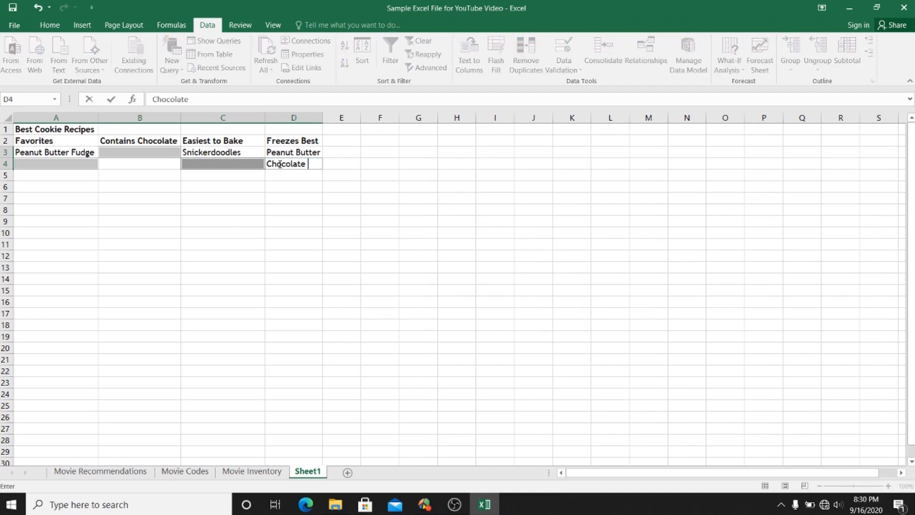
{"action": "type", "text": "Chip"}
{"action": "key", "text": "ctrl+Return"}
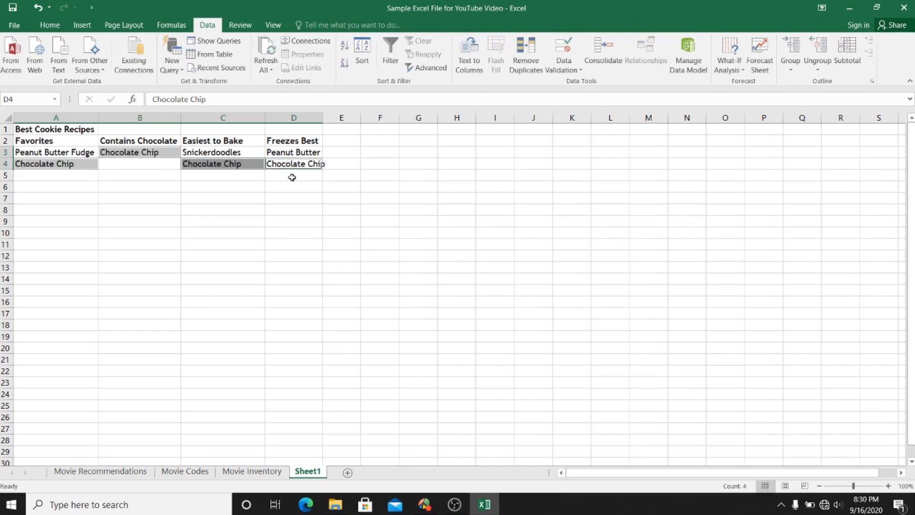
{"action": "left_click", "coordinate": [292, 177]}
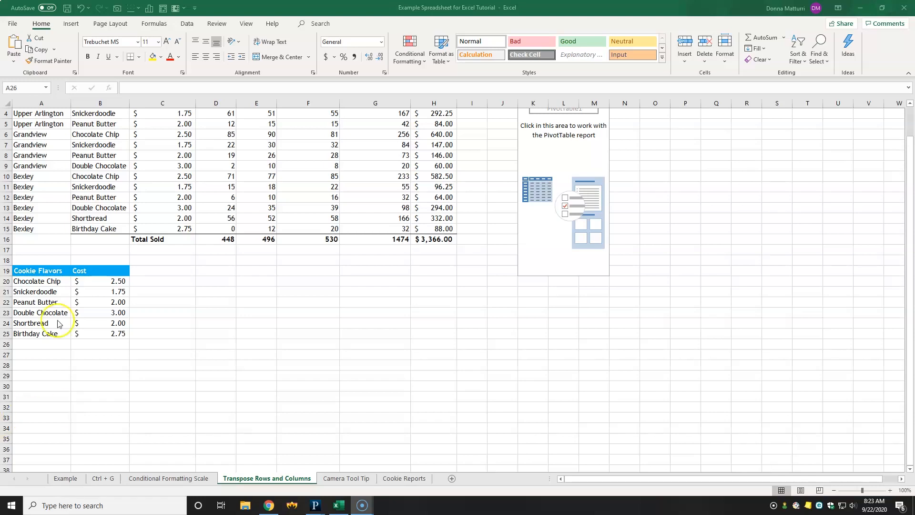
Step: Examine the Cookie Flavors and Cost columns of the table in A19:B25
{"action": "left_click", "coordinate": [34, 270]}
{"action": "left_click_drag", "start_coordinate": [34, 267], "coordinate": [102, 338]}
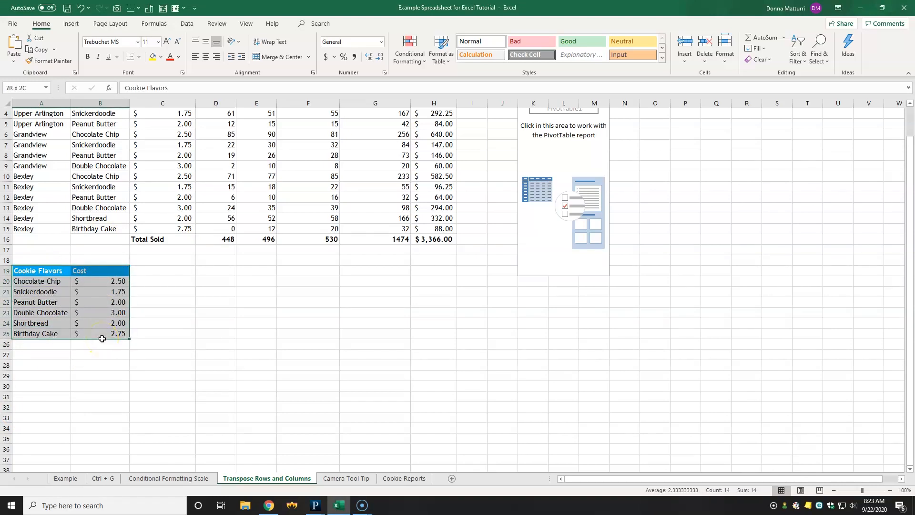
{"action": "left_click_drag", "start_coordinate": [36, 271], "coordinate": [46, 334]}
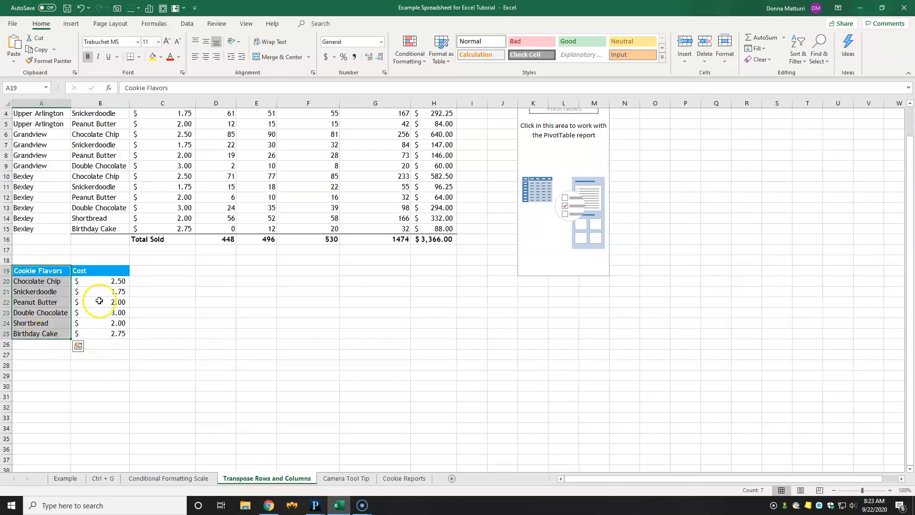
{"action": "left_click_drag", "start_coordinate": [110, 270], "coordinate": [97, 337]}
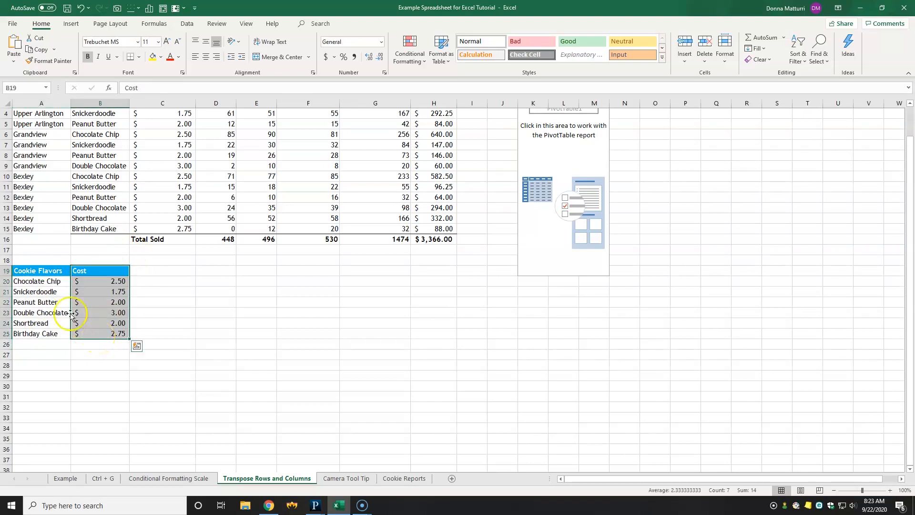
{"action": "left_click", "coordinate": [50, 270]}
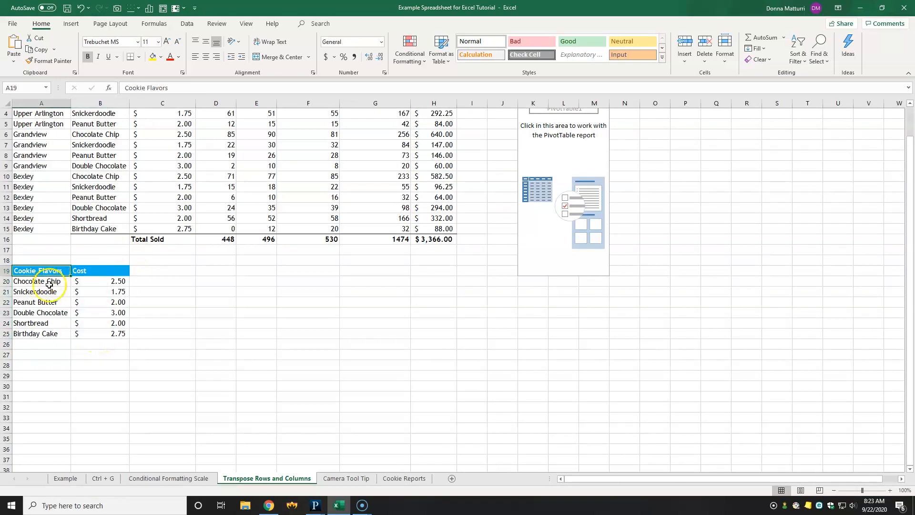
{"action": "left_click", "coordinate": [89, 270]}
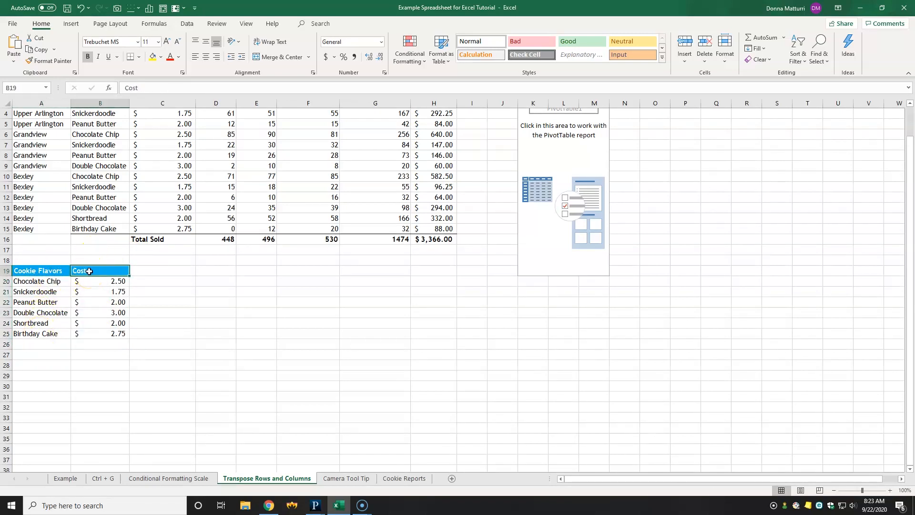
Step: Copy the Cookie Flavors and Cost table in A19:B25 with its headers
{"action": "left_click_drag", "start_coordinate": [64, 271], "coordinate": [109, 330]}
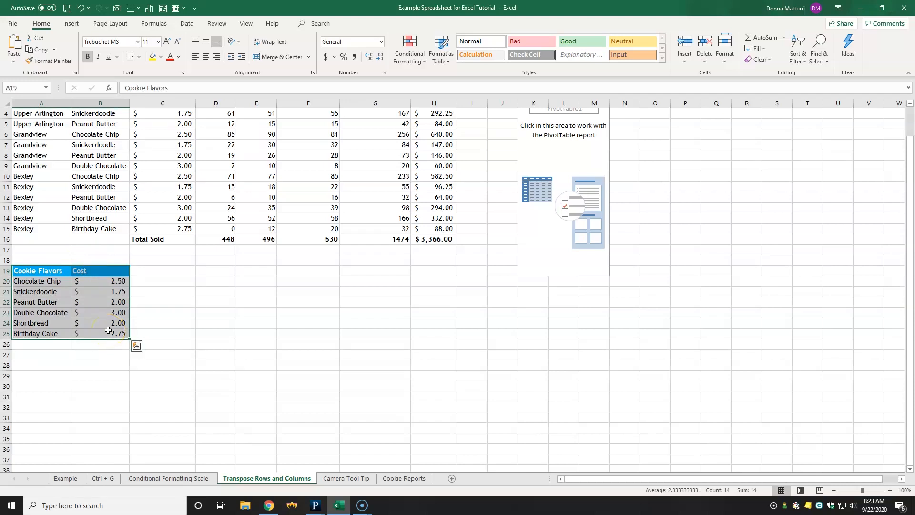
{"action": "left_click", "coordinate": [41, 51]}
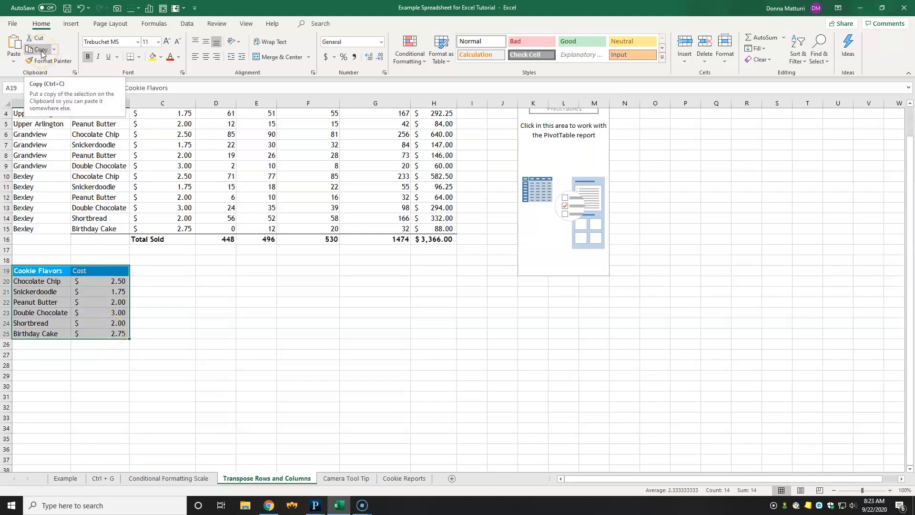
{"action": "left_click", "coordinate": [37, 52]}
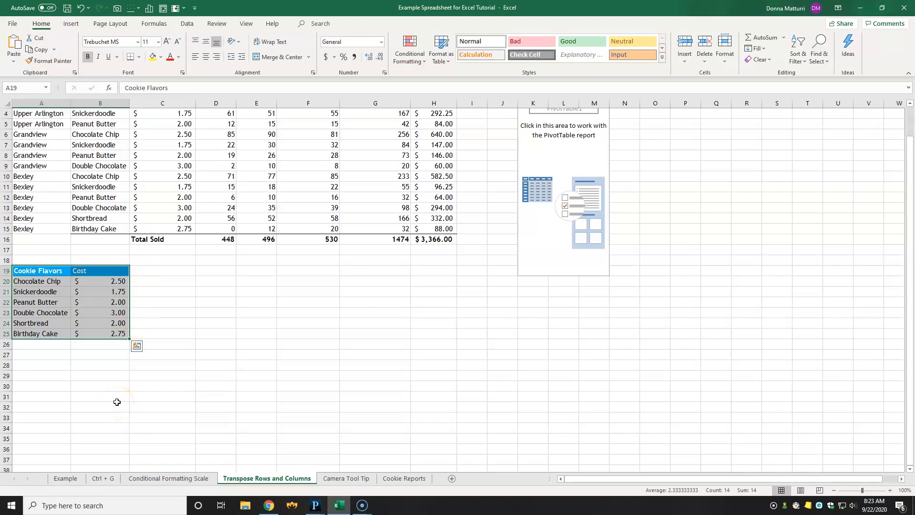
{"action": "key", "text": "ctrl+c"}
{"action": "right_click", "coordinate": [99, 298]}
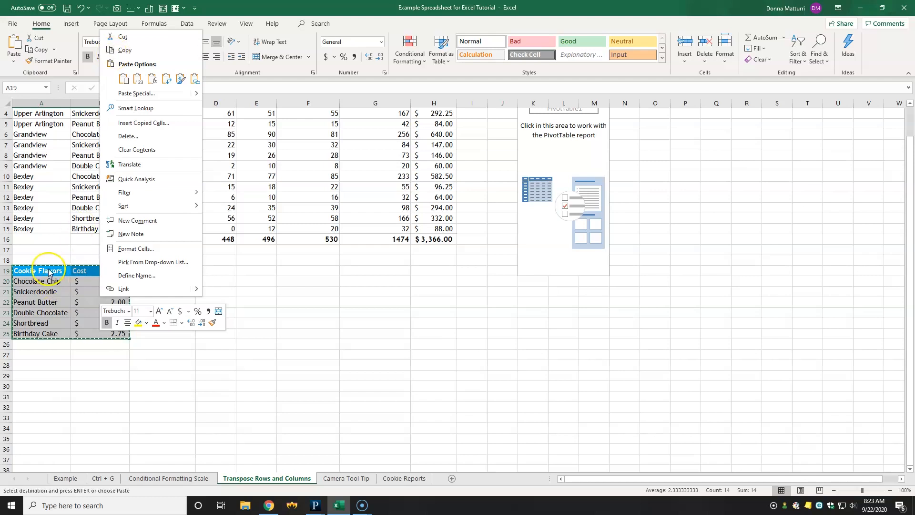
{"action": "key", "text": "Escape"}
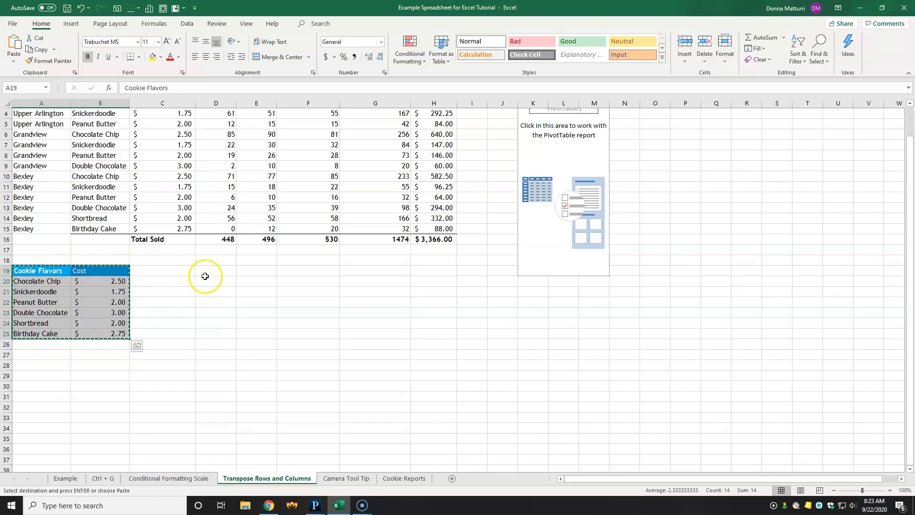
Step: Paste the copied table at A28 using Paste Special with Transpose, and close the dialog
{"action": "right_click", "coordinate": [40, 370]}
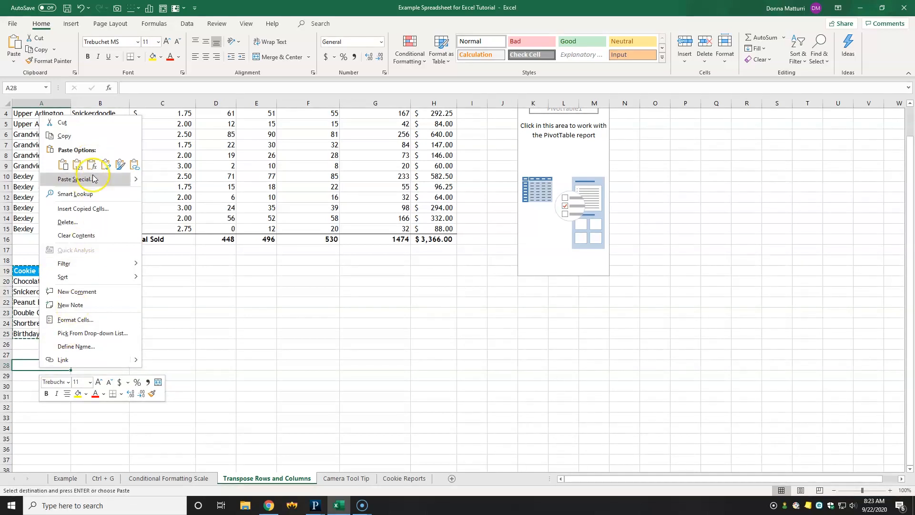
{"action": "mouse_move", "coordinate": [133, 179]}
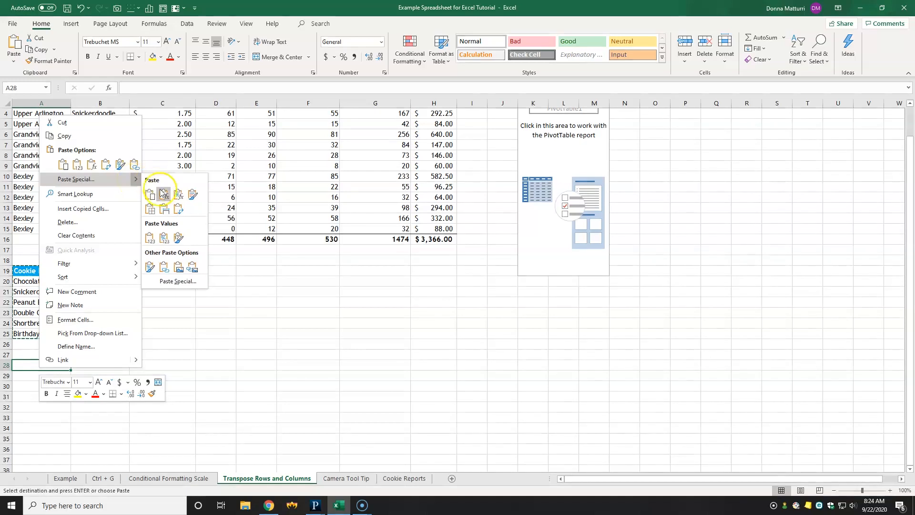
{"action": "left_click", "coordinate": [176, 282]}
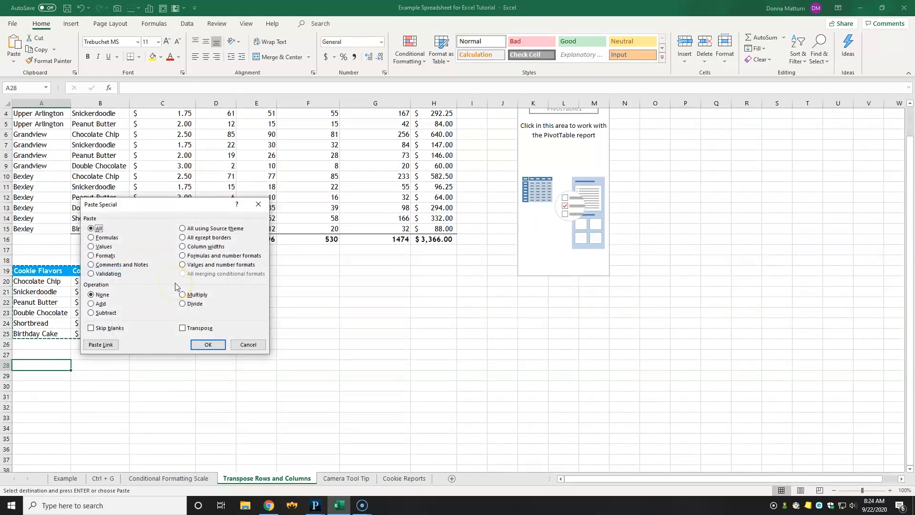
{"action": "left_click", "coordinate": [182, 328]}
{"action": "left_click", "coordinate": [213, 347]}
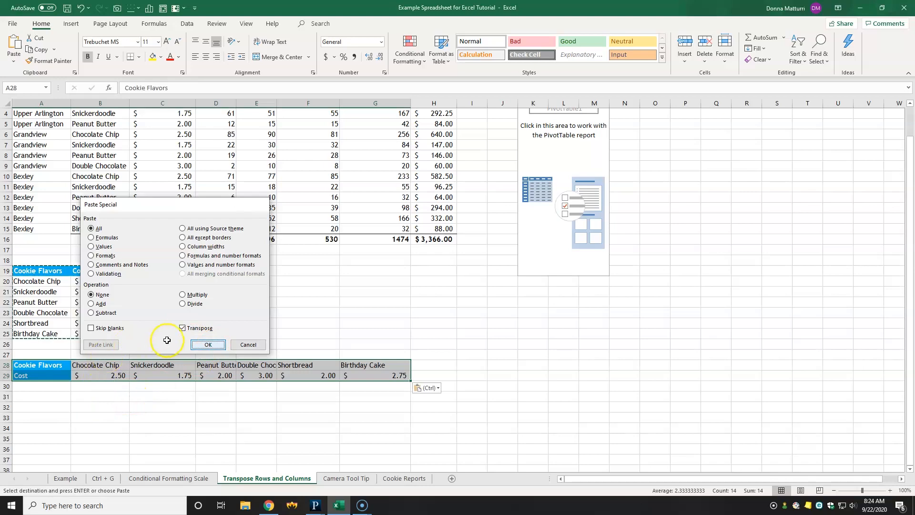
{"action": "left_click", "coordinate": [224, 397]}
{"action": "left_click", "coordinate": [244, 343]}
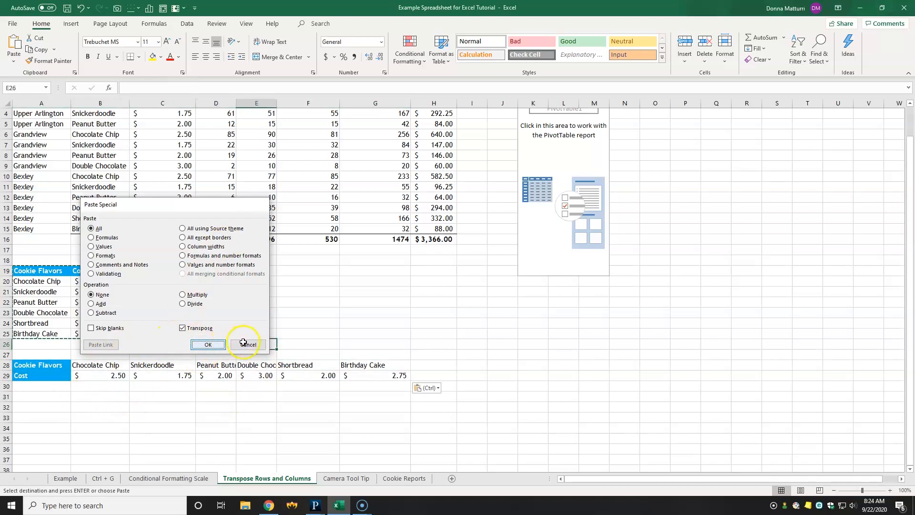
{"action": "left_click", "coordinate": [62, 386]}
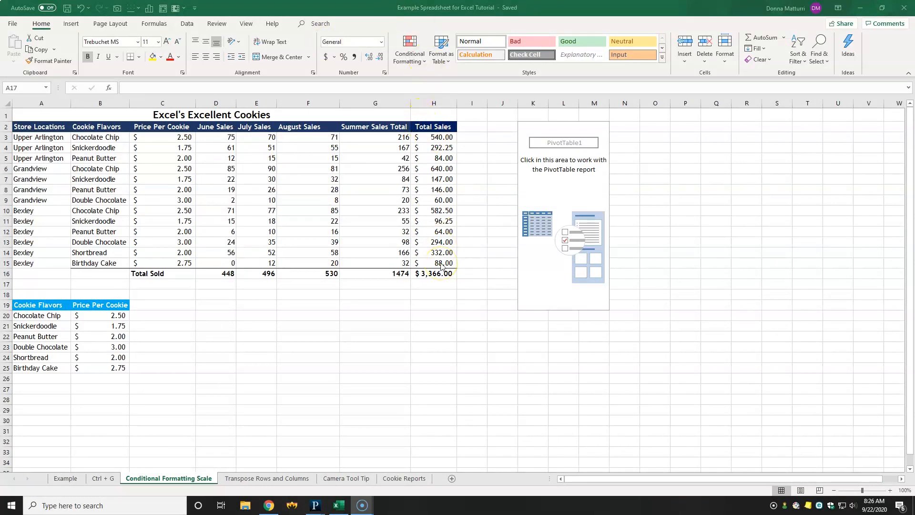
{"action": "left_click", "coordinate": [448, 139]}
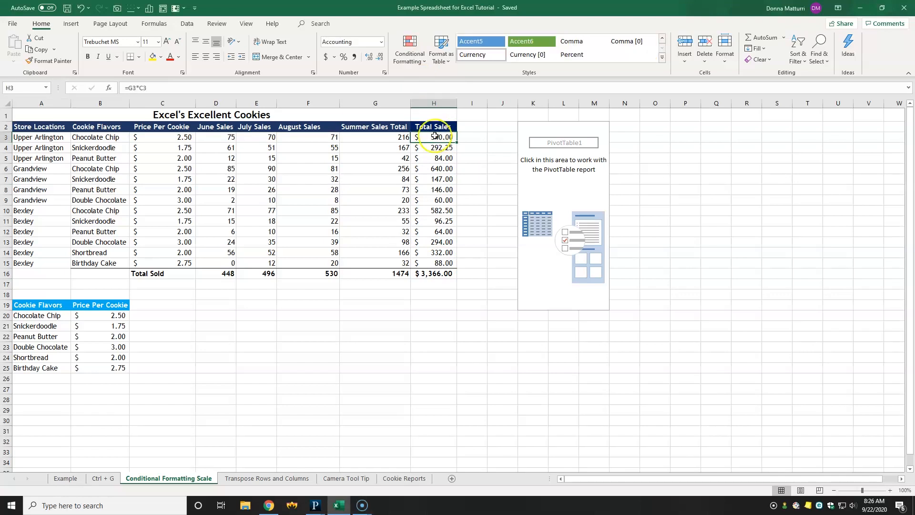
{"action": "left_click", "coordinate": [177, 60]}
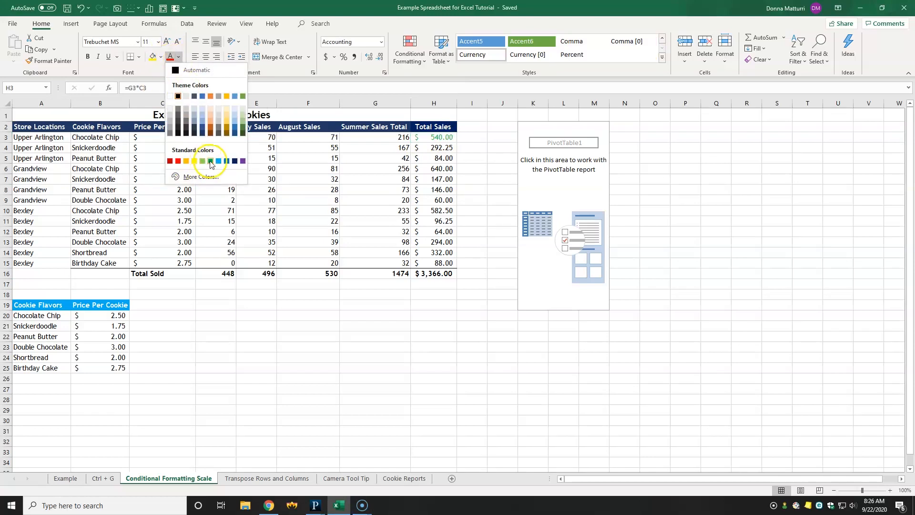
{"action": "left_click", "coordinate": [179, 58]}
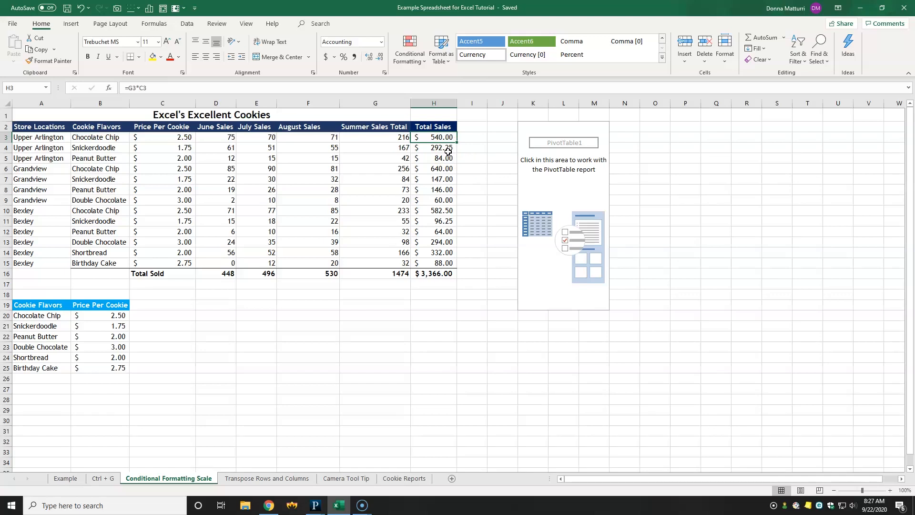
{"action": "left_click_drag", "start_coordinate": [19, 138], "coordinate": [439, 158]}
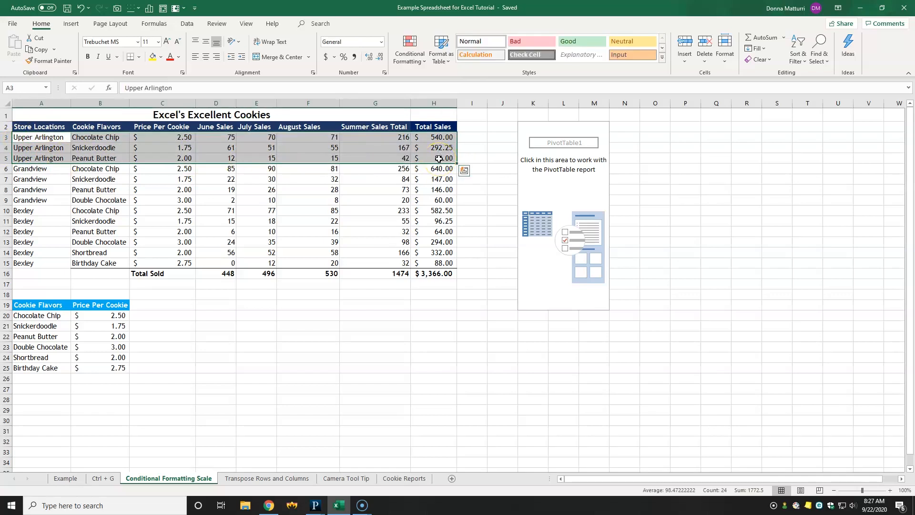
{"action": "left_click", "coordinate": [439, 158]}
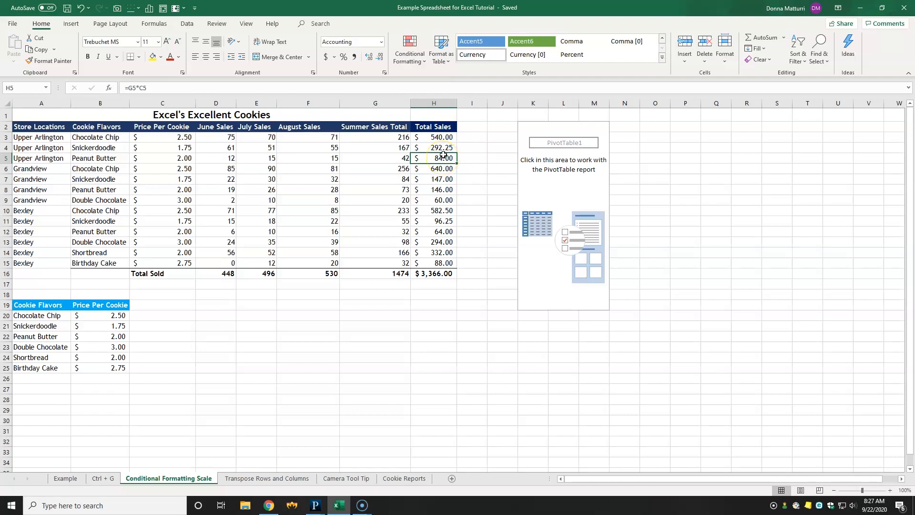
Step: Apply a new conditional formatting rule with a red-yellow-green 3-Color Scale to the Upper Arlington Total Sales in H3:H5, based on their values
{"action": "left_click_drag", "start_coordinate": [440, 138], "coordinate": [442, 158]}
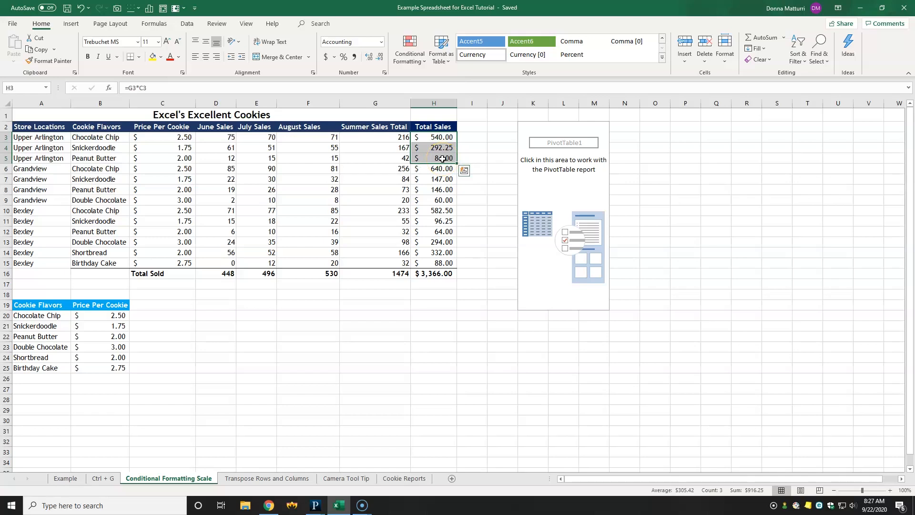
{"action": "left_click", "coordinate": [45, 28]}
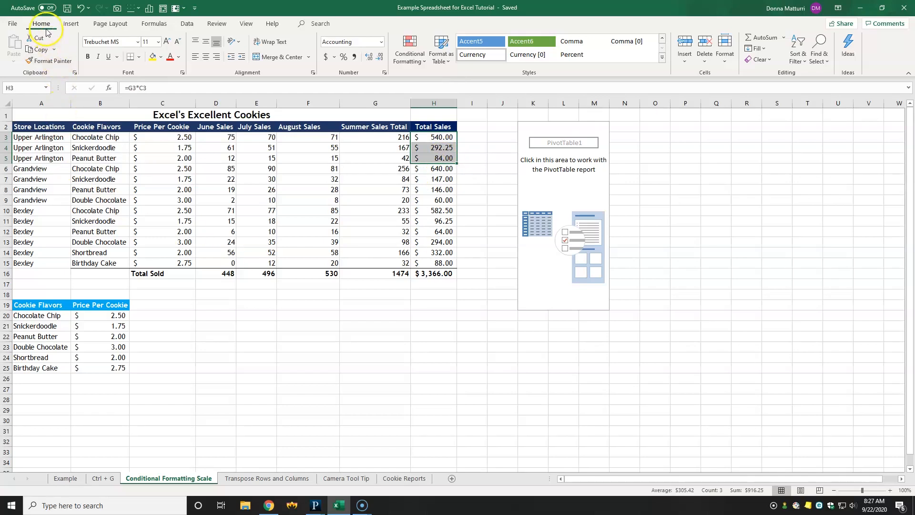
{"action": "left_click", "coordinate": [417, 60]}
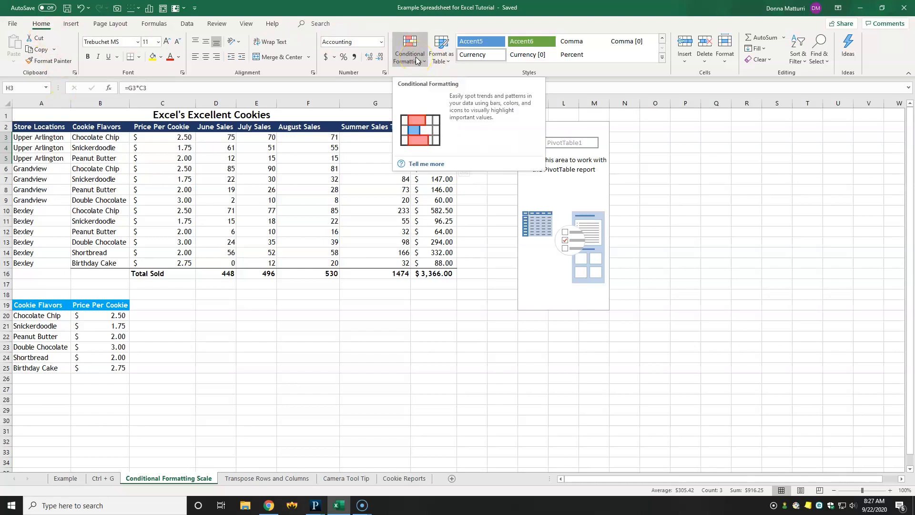
{"action": "left_click", "coordinate": [414, 53]}
{"action": "left_click", "coordinate": [414, 49]}
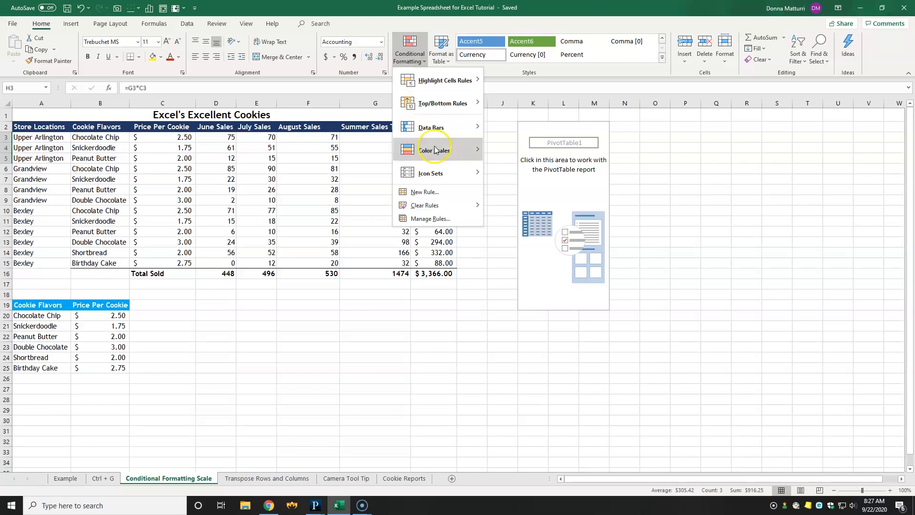
{"action": "left_click", "coordinate": [435, 195]}
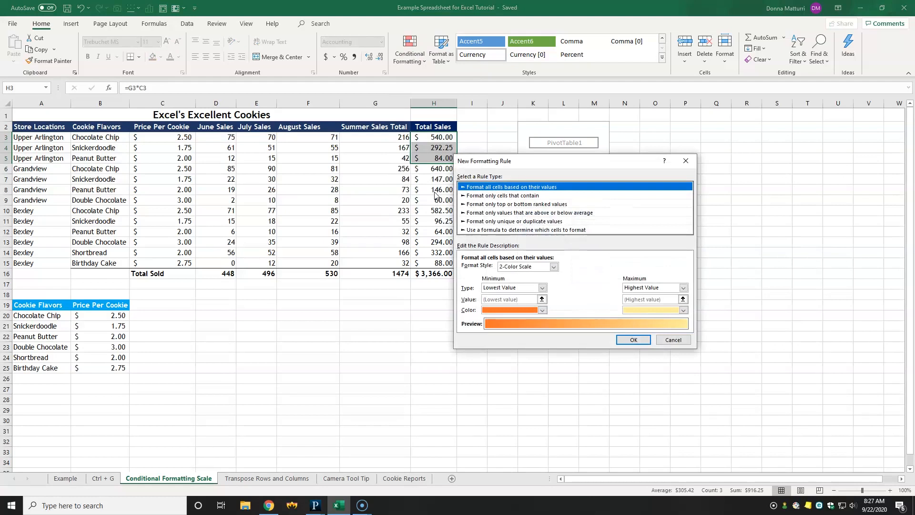
{"action": "left_click", "coordinate": [495, 190]}
{"action": "left_click", "coordinate": [479, 187]}
{"action": "left_click", "coordinate": [521, 267]}
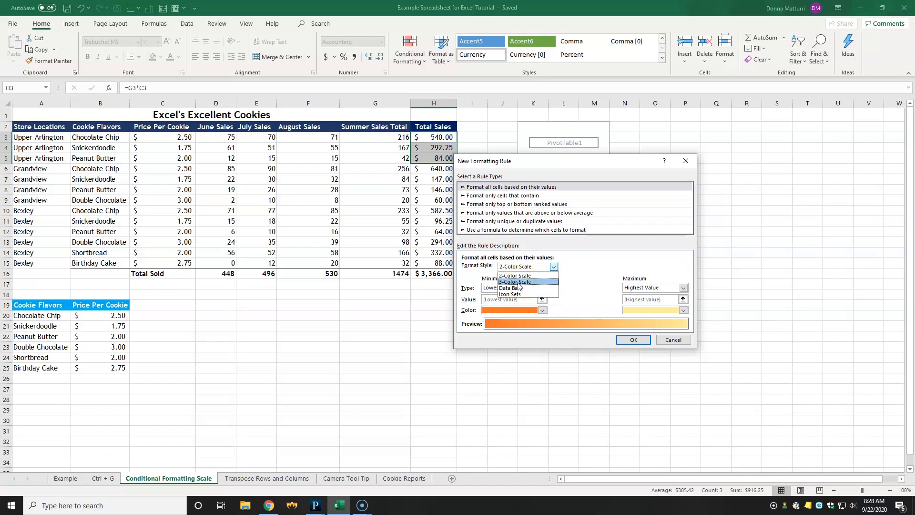
{"action": "left_click", "coordinate": [519, 282]}
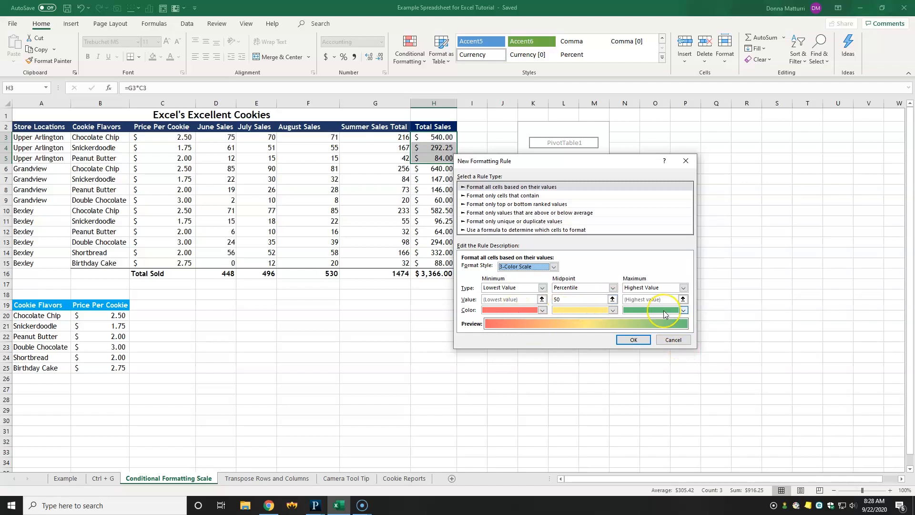
{"action": "left_click", "coordinate": [632, 340]}
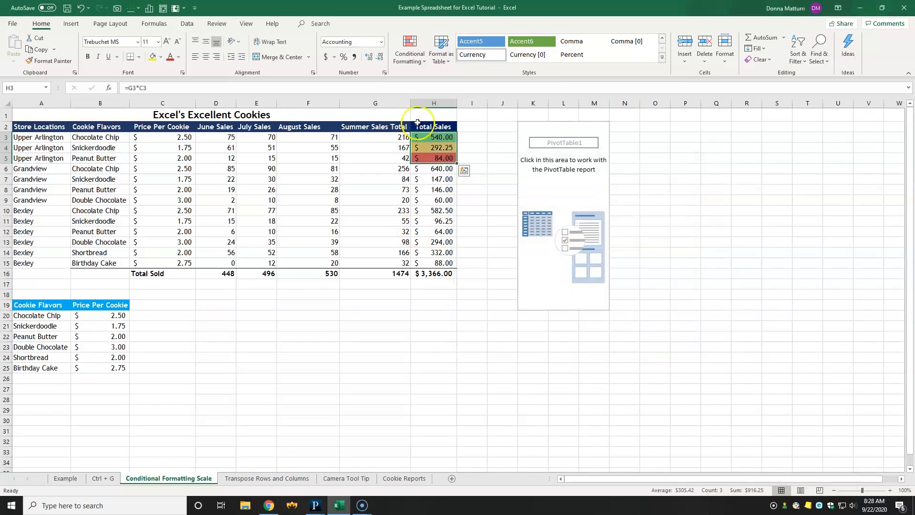
{"action": "left_click", "coordinate": [409, 153]}
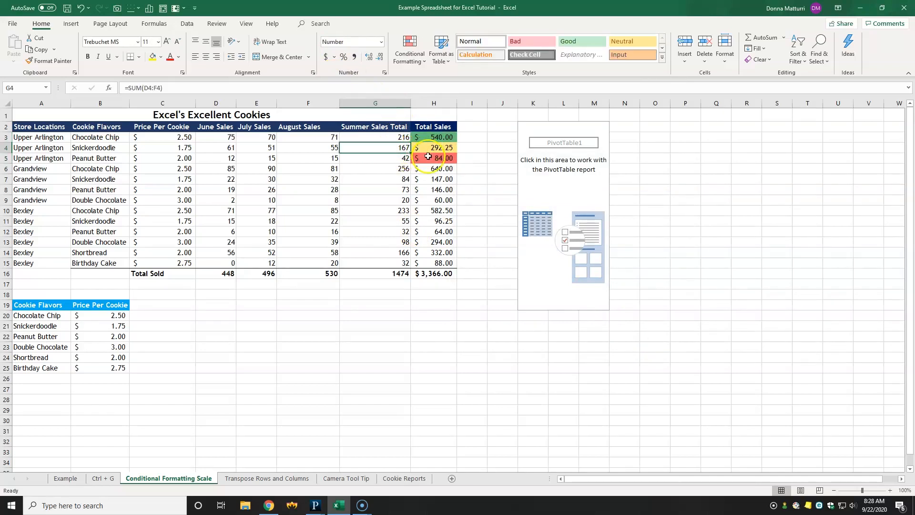
{"action": "left_click", "coordinate": [434, 156]}
{"action": "left_click", "coordinate": [441, 137]}
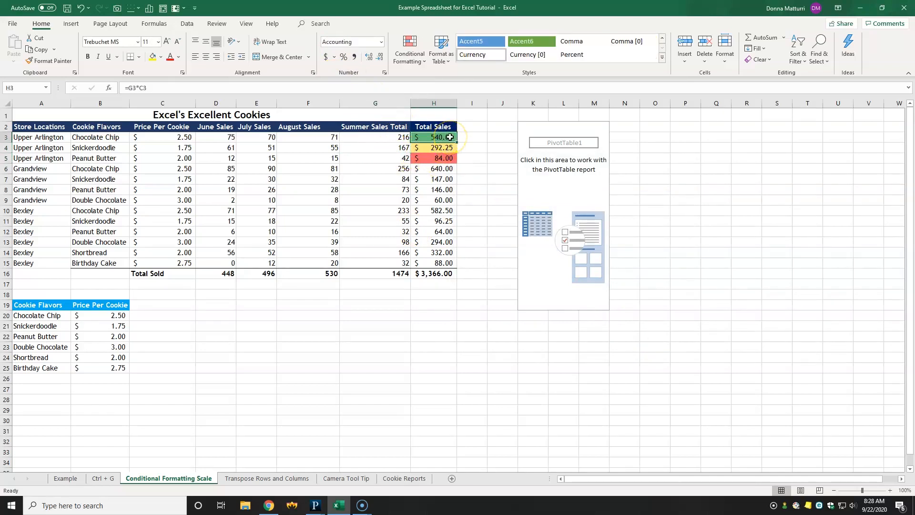
{"action": "left_click", "coordinate": [216, 294]}
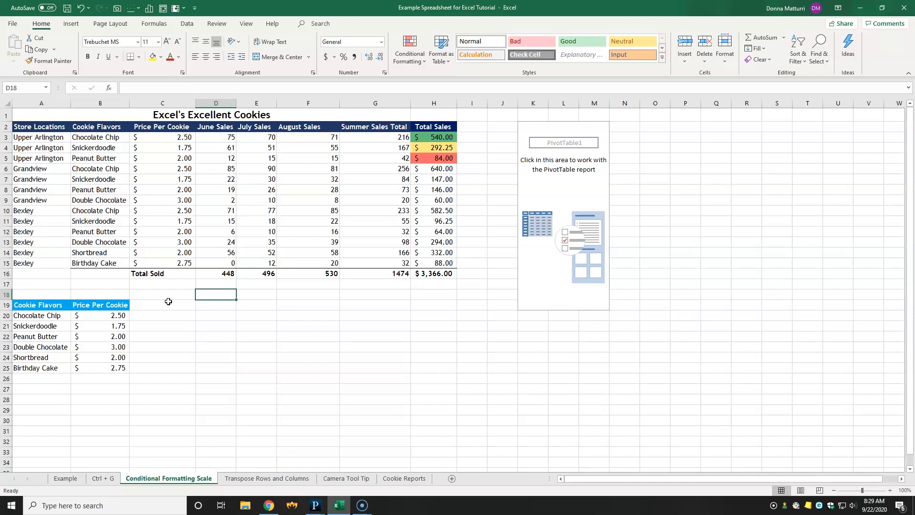
Step: Highlight the prices in B20:B25 that are greater than cell B22 using Light Red Fill with Dark Red Text
{"action": "left_click", "coordinate": [99, 315]}
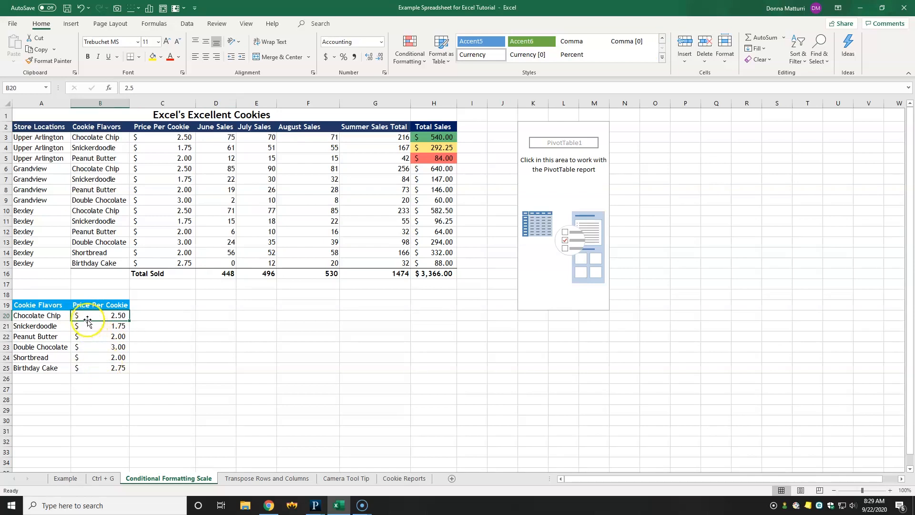
{"action": "left_click_drag", "start_coordinate": [88, 322], "coordinate": [87, 370]}
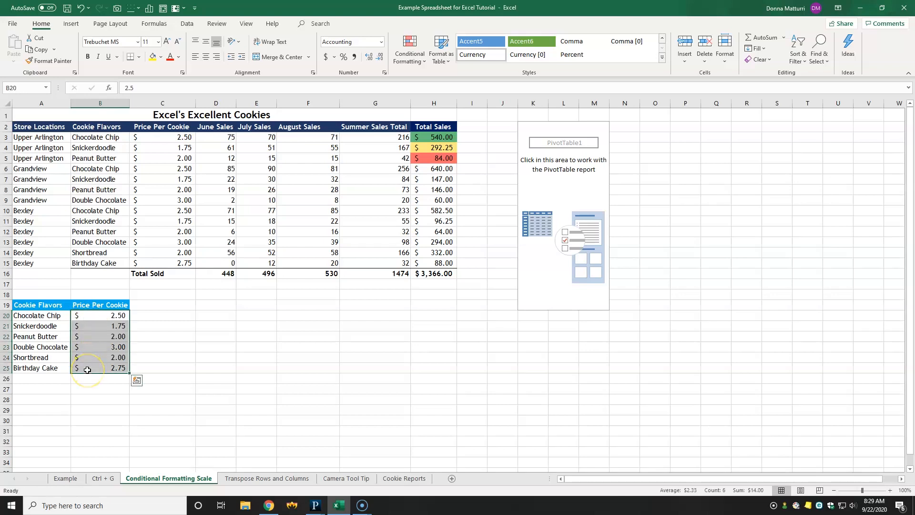
{"action": "left_click", "coordinate": [415, 56]}
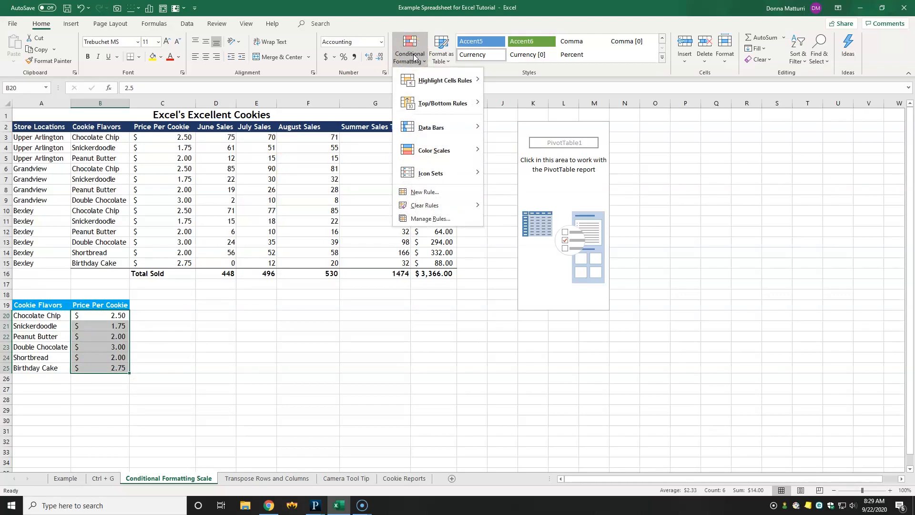
{"action": "left_click", "coordinate": [430, 79]}
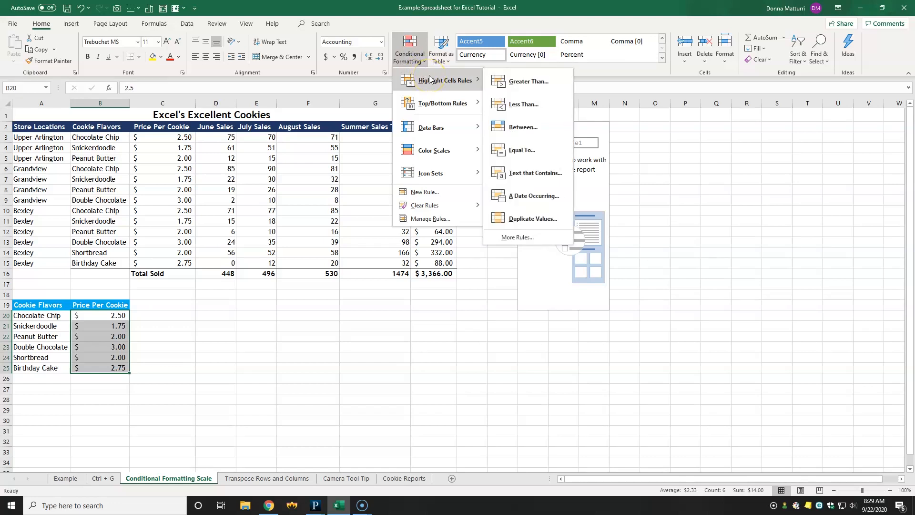
{"action": "left_click", "coordinate": [521, 93]}
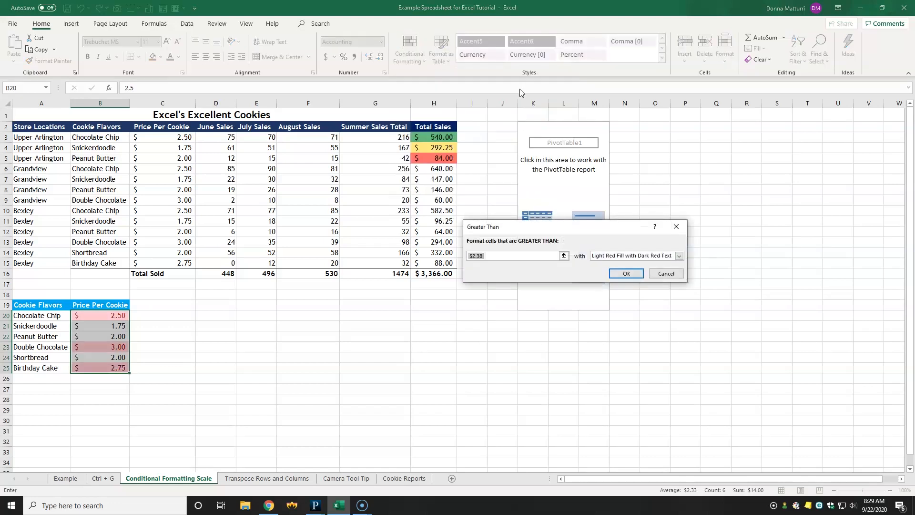
{"action": "left_click", "coordinate": [534, 254]}
{"action": "left_click", "coordinate": [115, 336]}
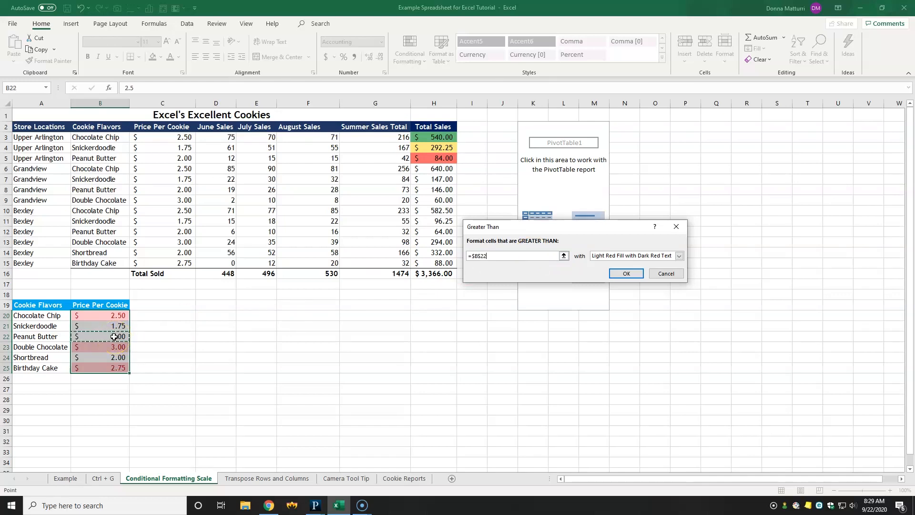
{"action": "left_click", "coordinate": [680, 256]}
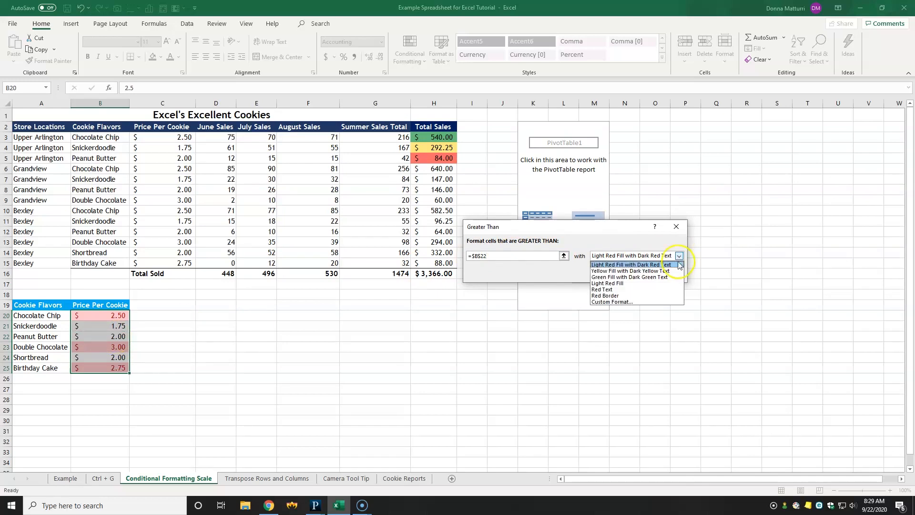
{"action": "left_click", "coordinate": [637, 302]}
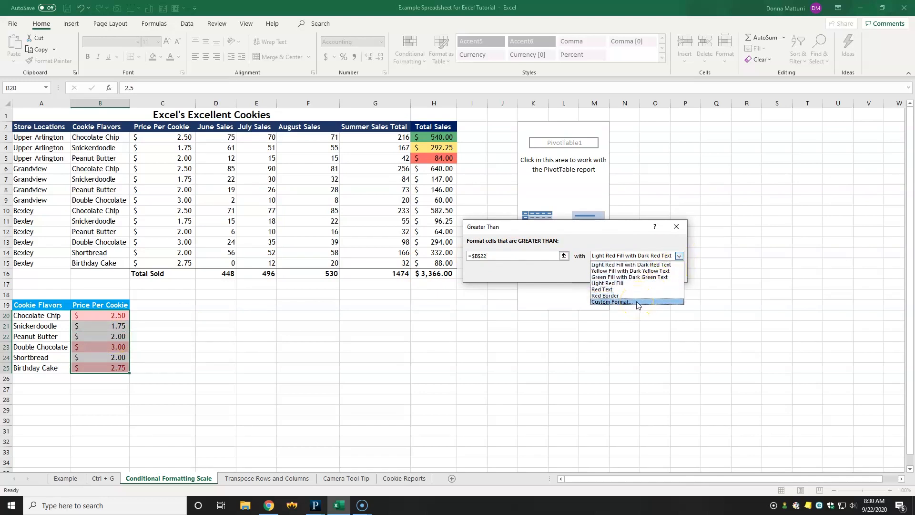
{"action": "left_click", "coordinate": [637, 266]}
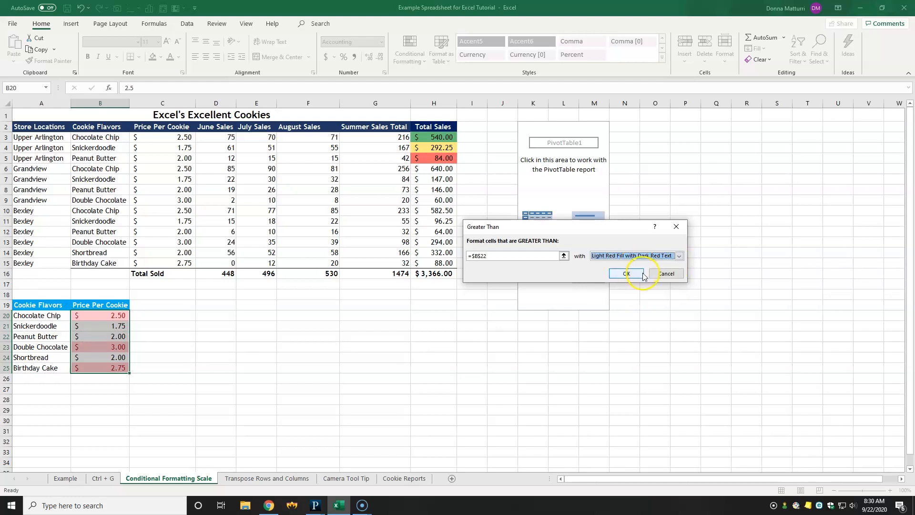
{"action": "left_click", "coordinate": [639, 273]}
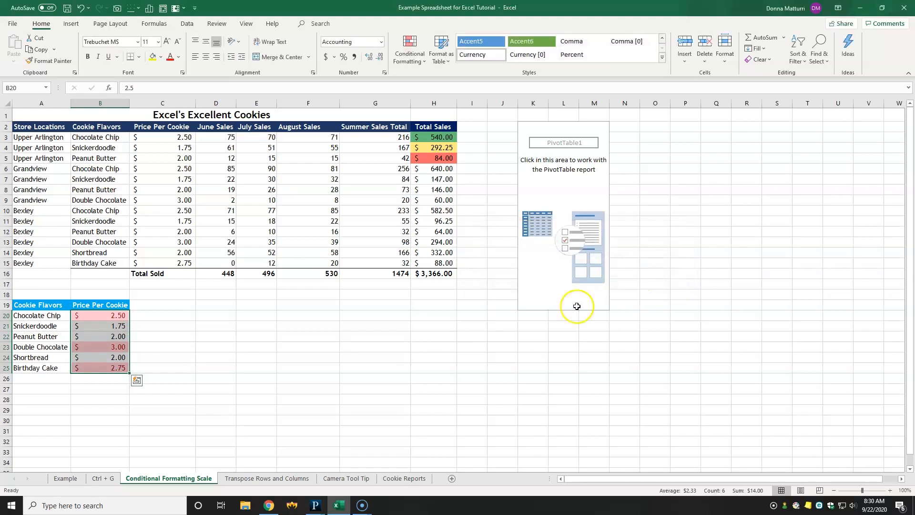
{"action": "left_click", "coordinate": [139, 368]}
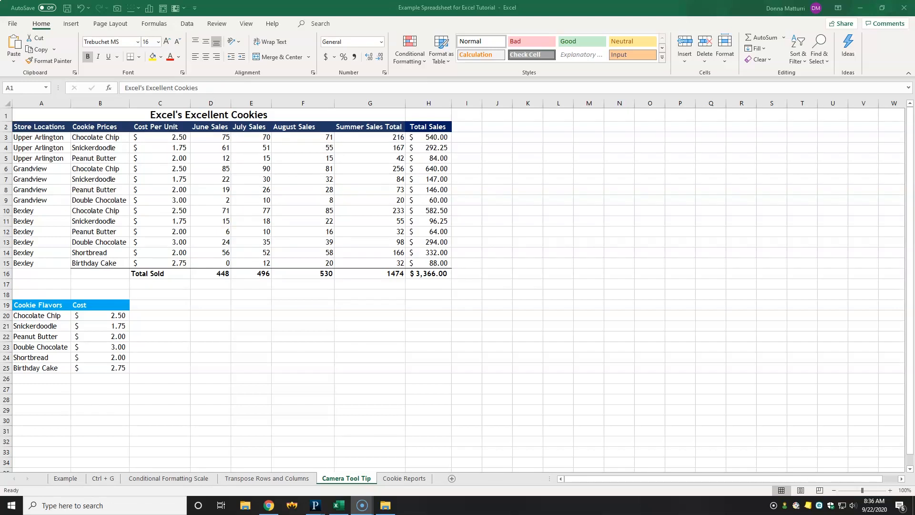
Step: Open the Quick Access Toolbar customization options and switch the available command list to All Commands
{"action": "left_click", "coordinate": [194, 12]}
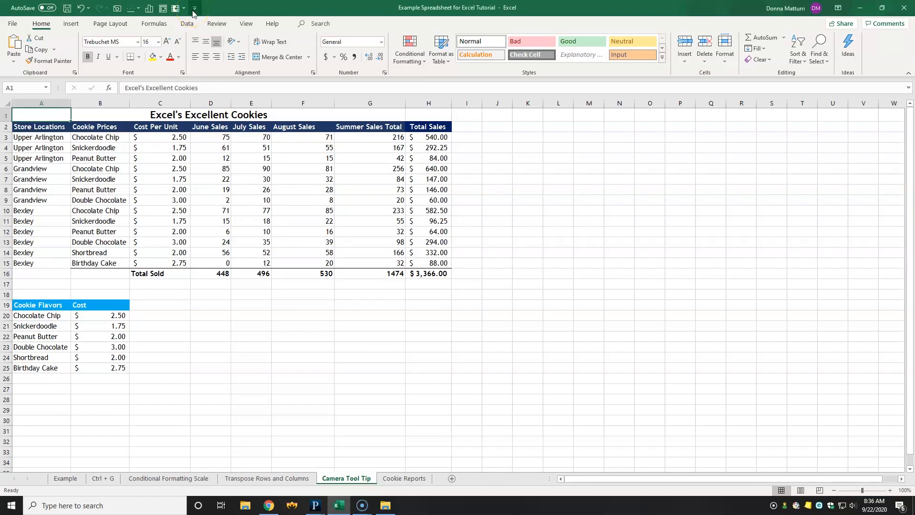
{"action": "left_click", "coordinate": [194, 9]}
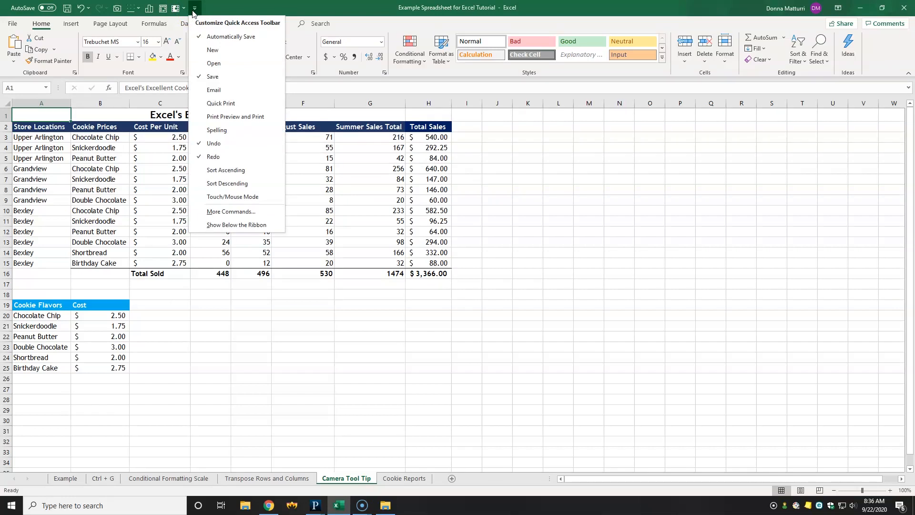
{"action": "left_click", "coordinate": [236, 213]}
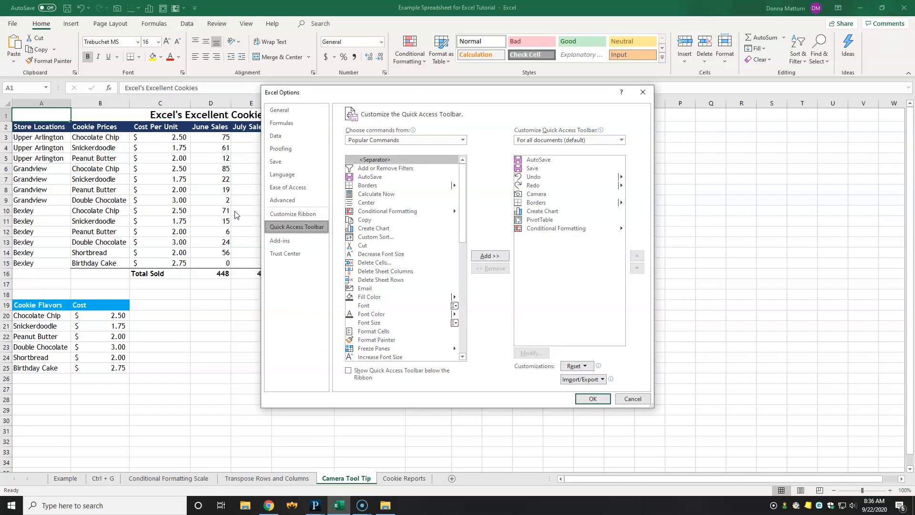
{"action": "left_click", "coordinate": [280, 205]}
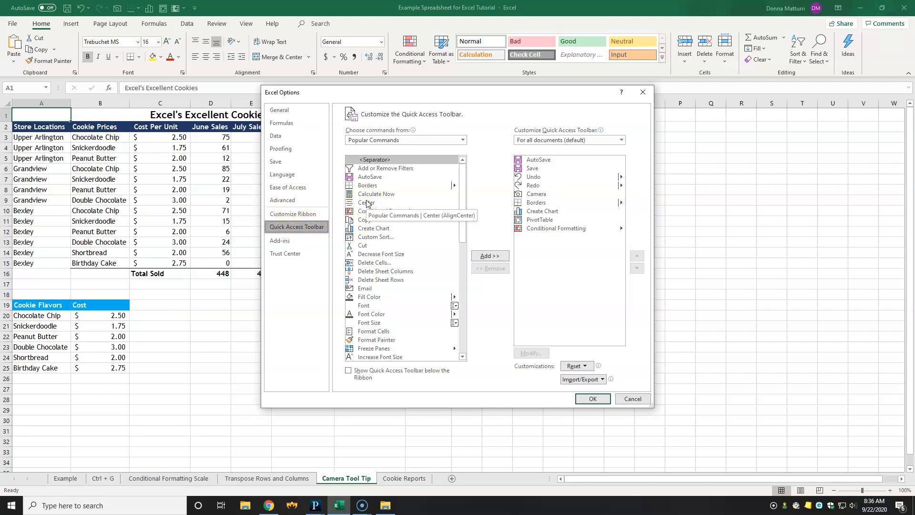
{"action": "left_click", "coordinate": [403, 140]}
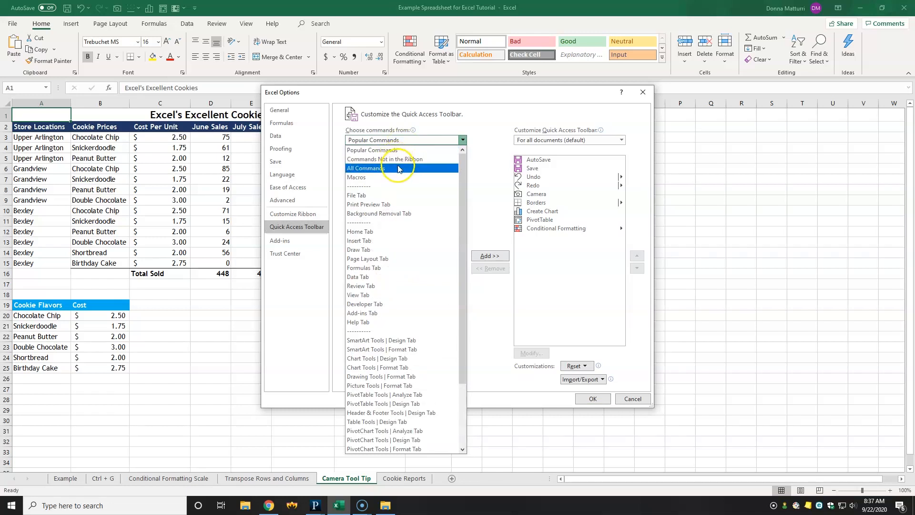
{"action": "left_click", "coordinate": [401, 170]}
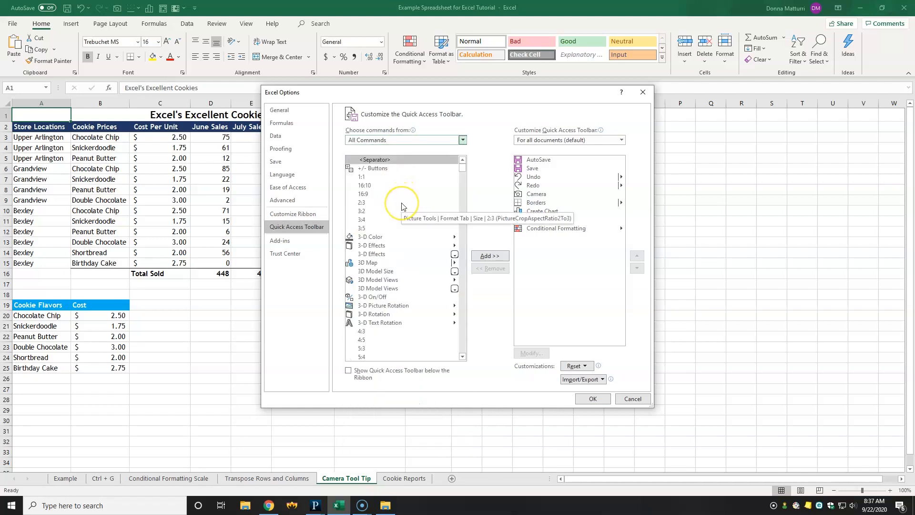
Step: Locate the Camera command in the All Commands list, and close the options without saving changes
{"action": "scroll", "coordinate": [402, 206], "scroll_direction": "down", "scroll_amount": 2}
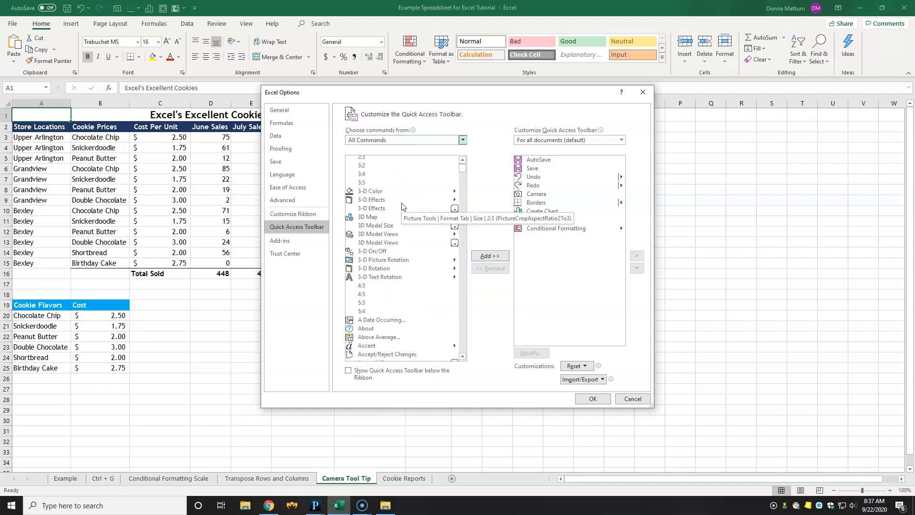
{"action": "scroll", "coordinate": [402, 206], "scroll_direction": "down", "scroll_amount": 7}
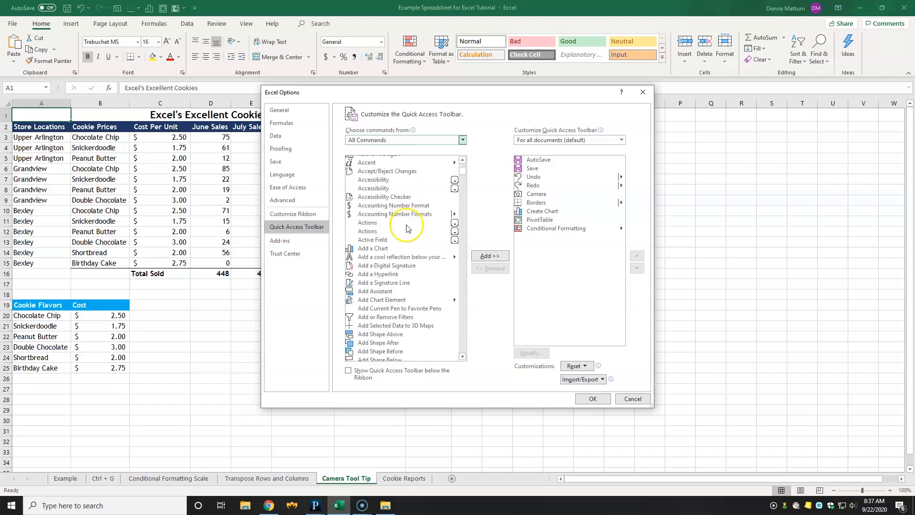
{"action": "scroll", "coordinate": [406, 228], "scroll_direction": "down", "scroll_amount": 15}
{"action": "scroll", "coordinate": [407, 230], "scroll_direction": "down", "scroll_amount": 20}
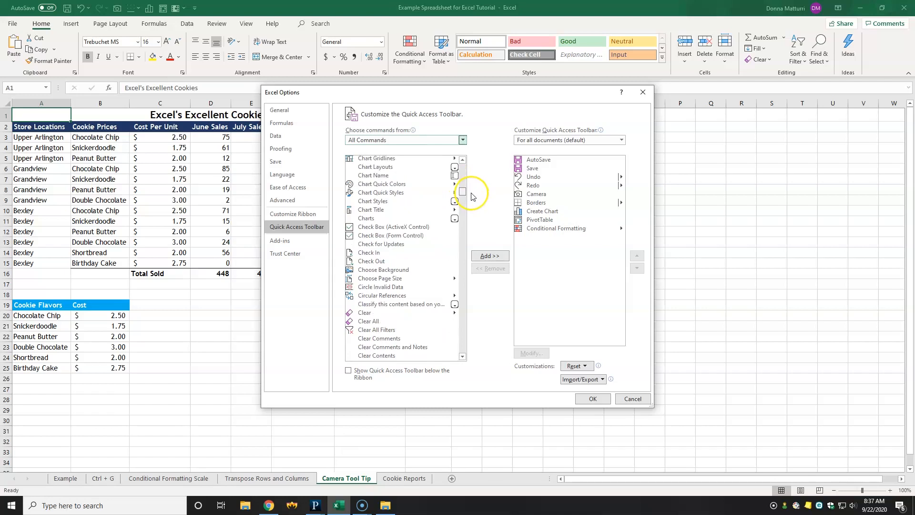
{"action": "left_click_drag", "start_coordinate": [471, 196], "coordinate": [471, 192]}
{"action": "left_click", "coordinate": [376, 296]}
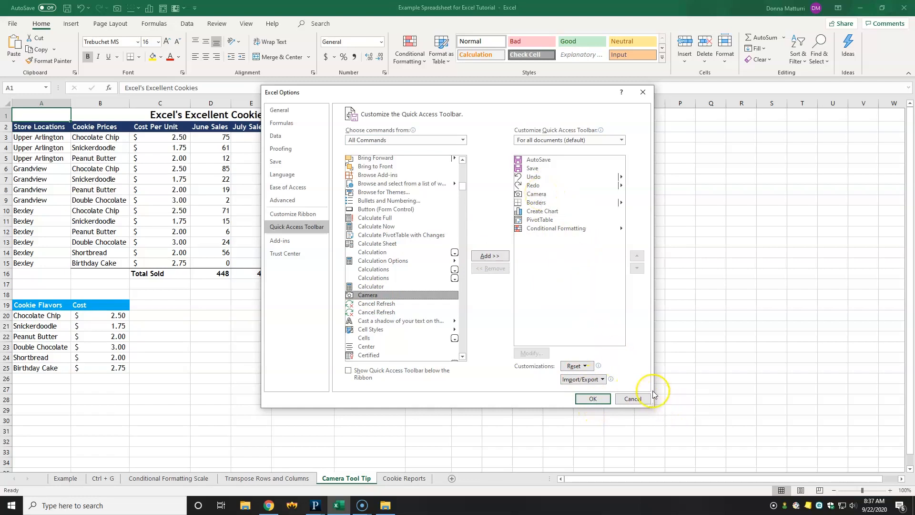
{"action": "left_click", "coordinate": [633, 399]}
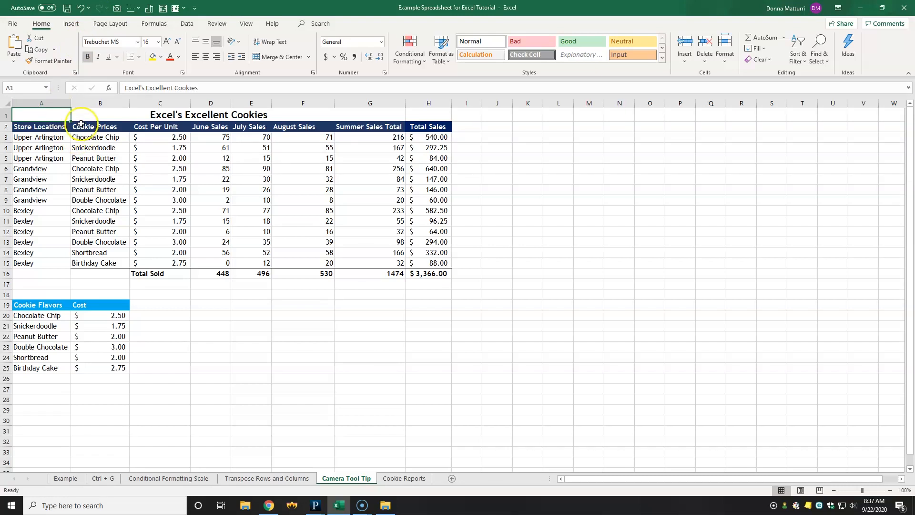
Step: Change the header in B2 on the Camera Tool Tip sheet to Cookie Flavors
{"action": "double_click", "coordinate": [98, 126]}
{"action": "left_click_drag", "start_coordinate": [99, 126], "coordinate": [117, 126]}
{"action": "type", "text": "Flavors"}
{"action": "key", "text": "Return"}
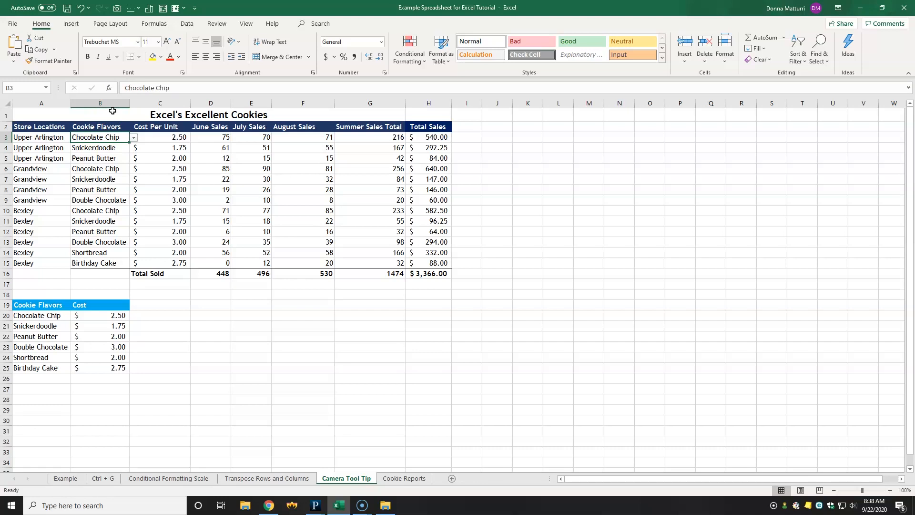
Step: Capture A2:C15 with the Camera tool and place the linked picture on the Cookie Reports sheet, with its corner at A1
{"action": "left_click_drag", "start_coordinate": [43, 127], "coordinate": [158, 263]}
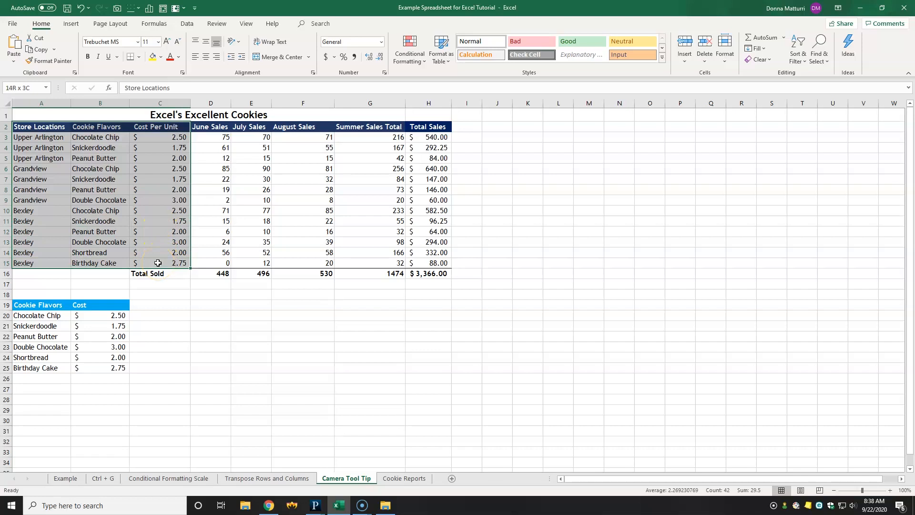
{"action": "left_click_drag", "start_coordinate": [158, 263], "coordinate": [157, 263]}
{"action": "left_click", "coordinate": [117, 8]}
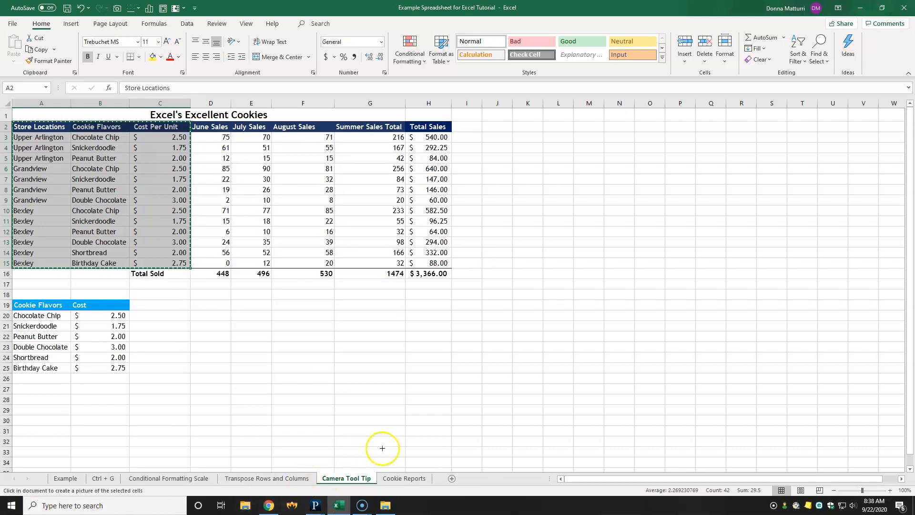
{"action": "left_click", "coordinate": [409, 482]}
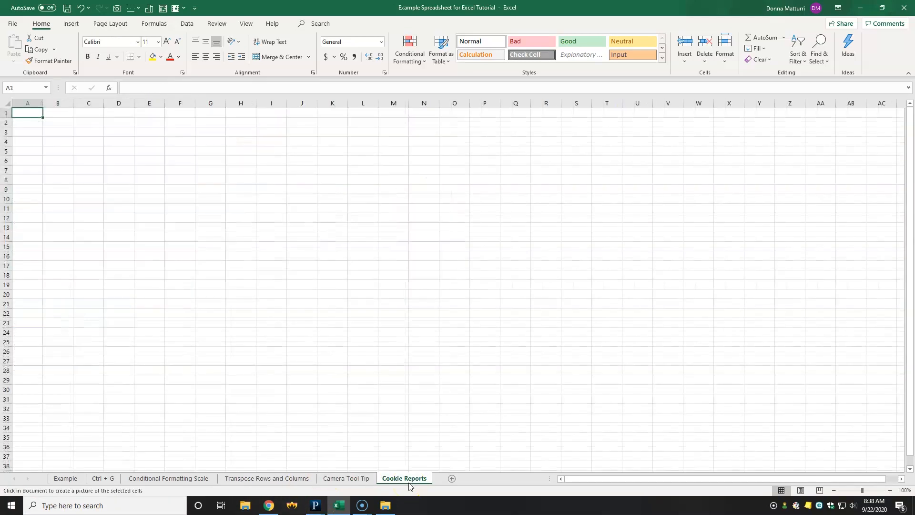
{"action": "left_click", "coordinate": [27, 112]}
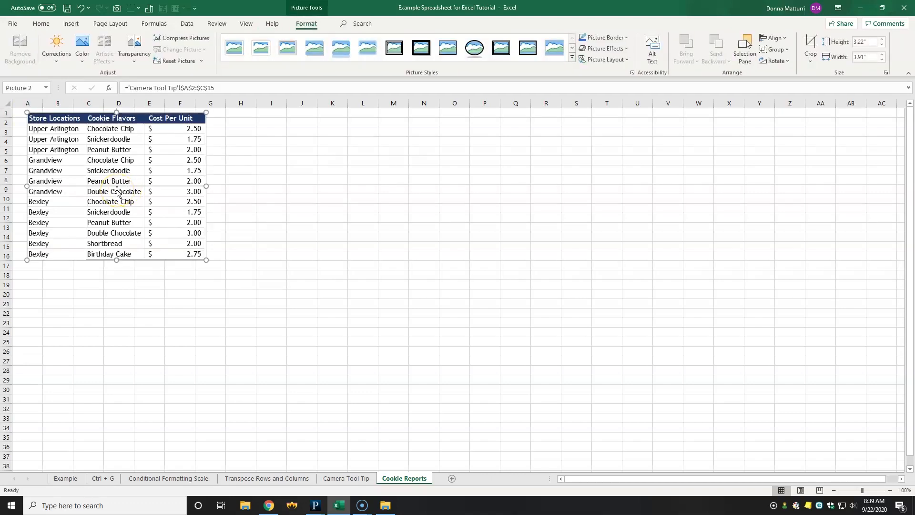
{"action": "mouse_move", "coordinate": [118, 192]}
{"action": "left_mouse_down"}
{"action": "mouse_move", "coordinate": [691, 199]}
{"action": "mouse_move", "coordinate": [262, 207]}
{"action": "mouse_move", "coordinate": [81, 191]}
{"action": "mouse_move", "coordinate": [106, 195]}
{"action": "mouse_move", "coordinate": [102, 186]}
{"action": "left_mouse_up"}
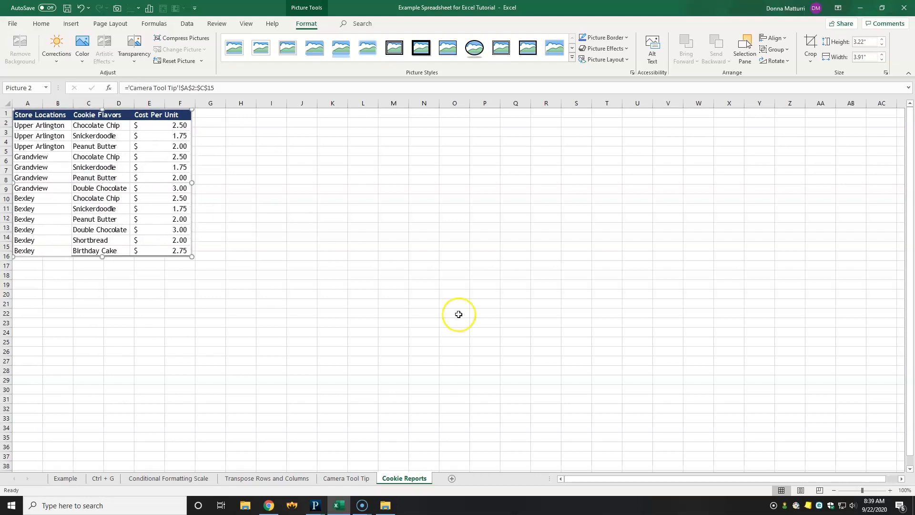
Step: Look through the other worksheets and return to the Camera Tool Tip sheet
{"action": "left_click", "coordinate": [350, 478]}
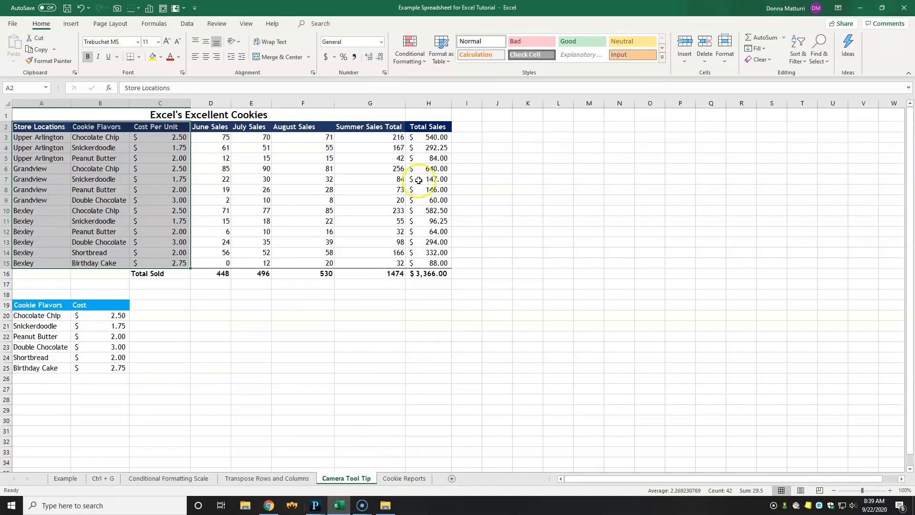
{"action": "left_click", "coordinate": [59, 483]}
{"action": "left_click", "coordinate": [155, 480]}
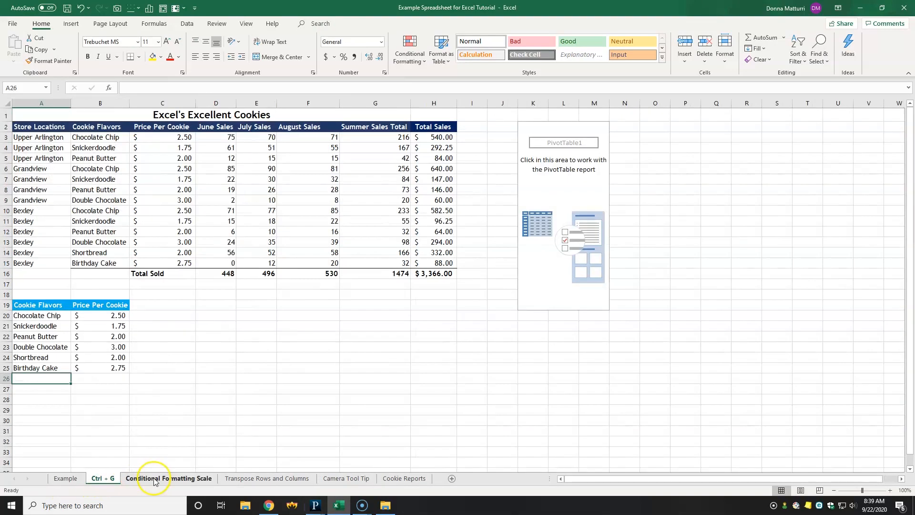
{"action": "left_click", "coordinate": [278, 480]}
{"action": "left_click", "coordinate": [353, 480]}
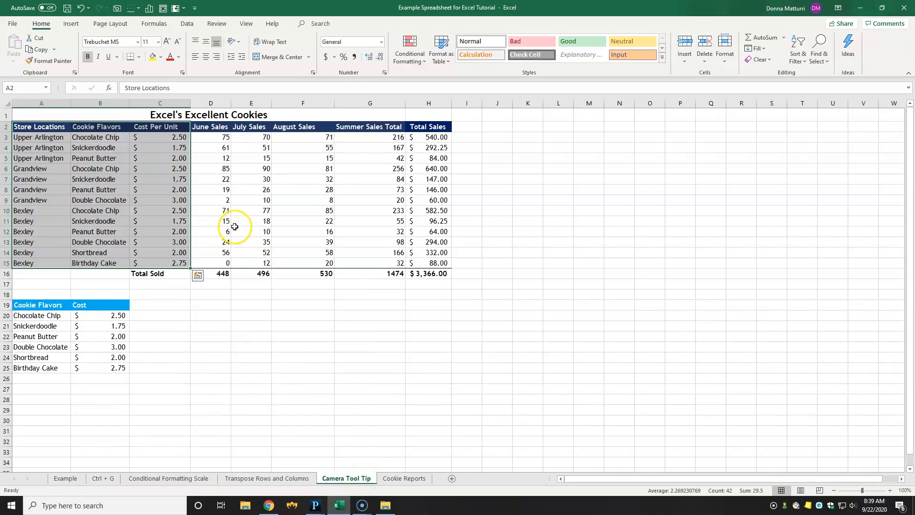
Step: Capture the Total Sales column H2:H16 with the Camera tool and align its picture beside the first one on the Cookie Reports sheet
{"action": "left_click", "coordinate": [439, 129]}
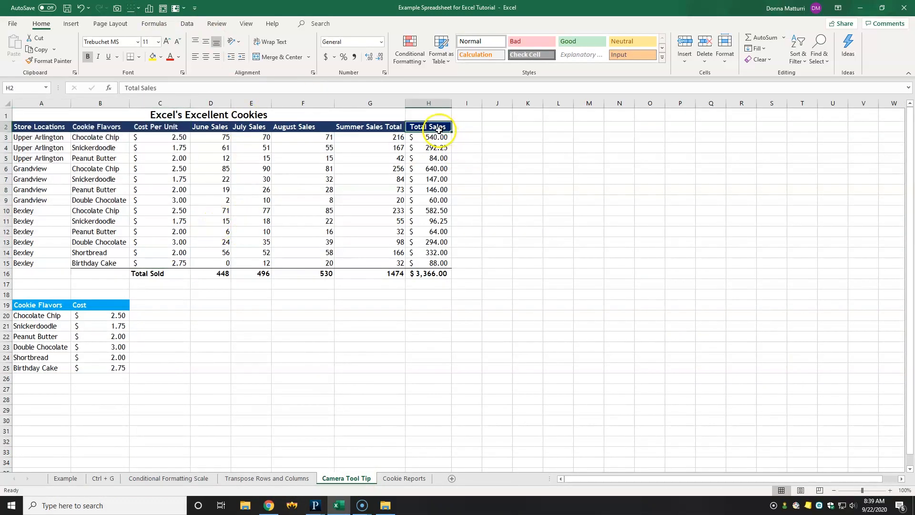
{"action": "left_click_drag", "start_coordinate": [439, 129], "coordinate": [436, 273]}
{"action": "left_click", "coordinate": [117, 7]}
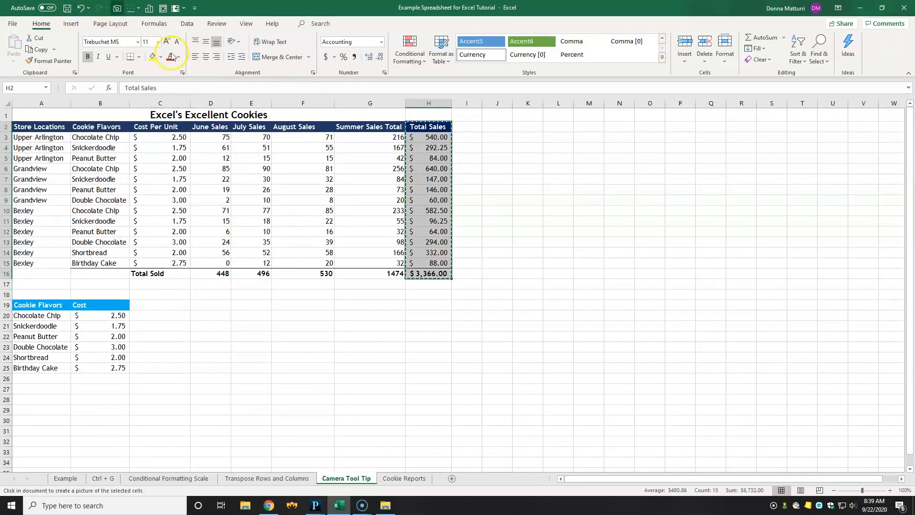
{"action": "left_click", "coordinate": [405, 479]}
{"action": "left_click", "coordinate": [242, 112]}
{"action": "left_click_drag", "start_coordinate": [265, 136], "coordinate": [221, 146]}
{"action": "key", "text": "Down"}
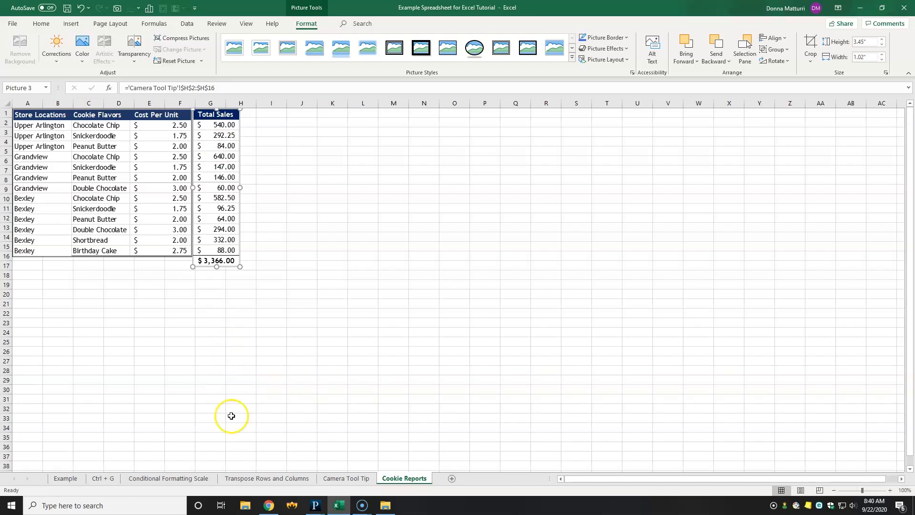
Step: Change the store location in A15 on the Camera Tool Tip sheet to Upper Arlington
{"action": "left_click", "coordinate": [351, 479]}
{"action": "left_click", "coordinate": [353, 478]}
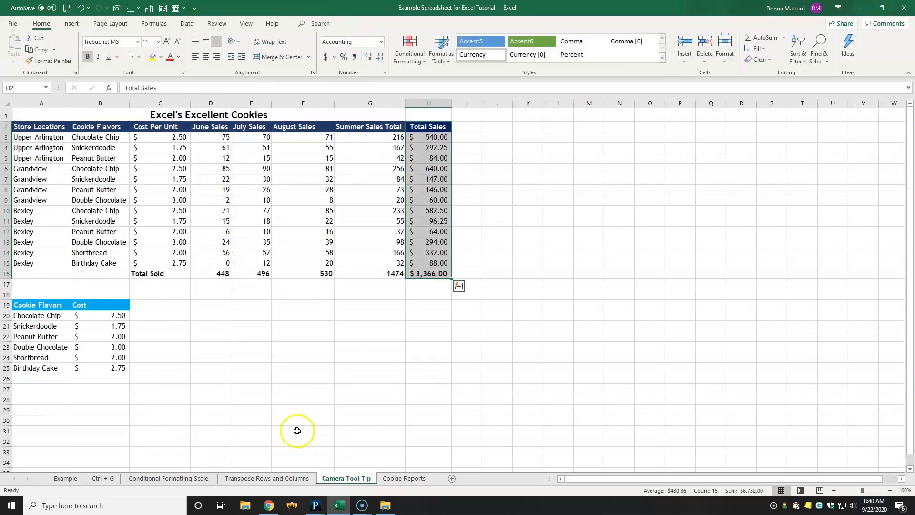
{"action": "double_click", "coordinate": [51, 263]}
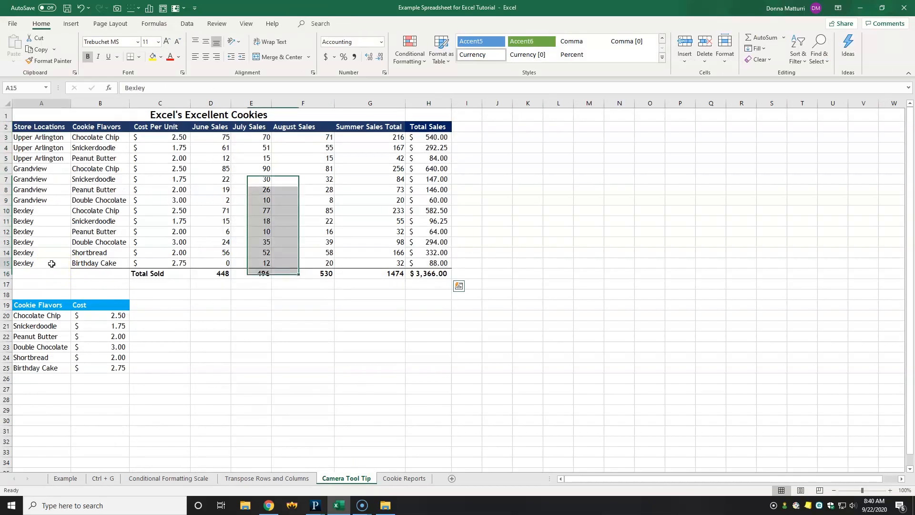
{"action": "left_click_drag", "start_coordinate": [51, 264], "coordinate": [9, 263]}
{"action": "type", "text": "Upper Arlington"}
{"action": "key", "text": "Return"}
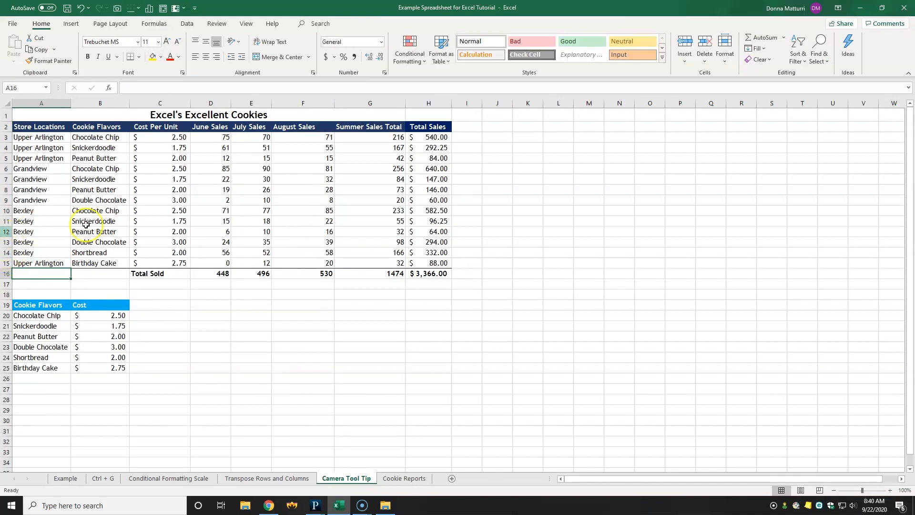
Step: Check the linked pictures on the Cookie Reports sheet and view the sheet's print preview
{"action": "left_click", "coordinate": [392, 481]}
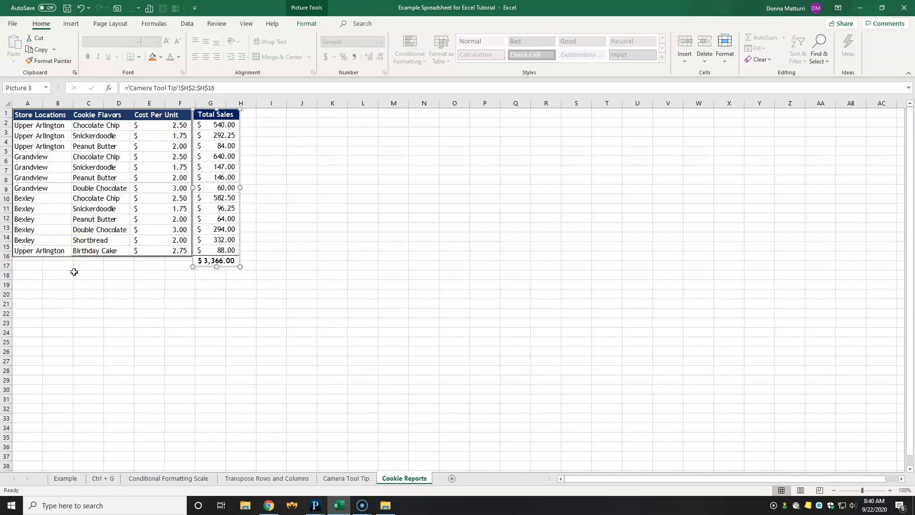
{"action": "key", "text": "ctrl+p"}
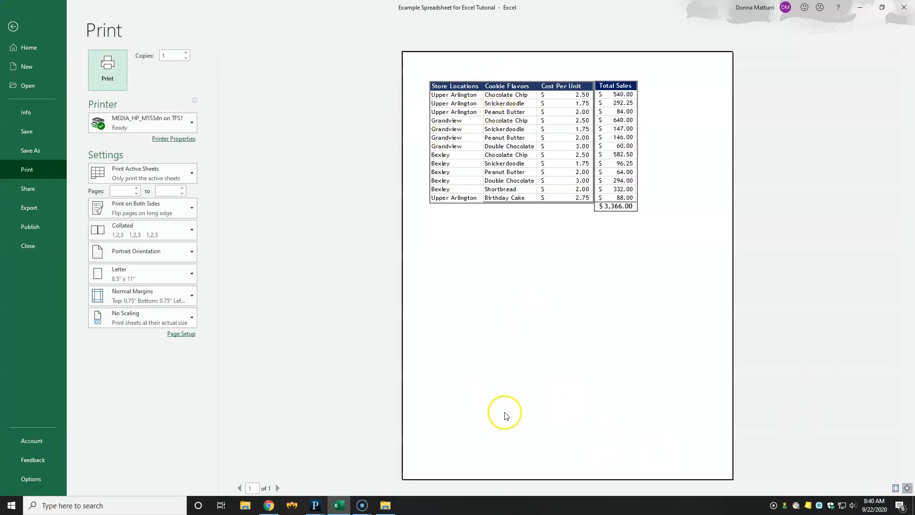
{"action": "left_click", "coordinate": [146, 117]}
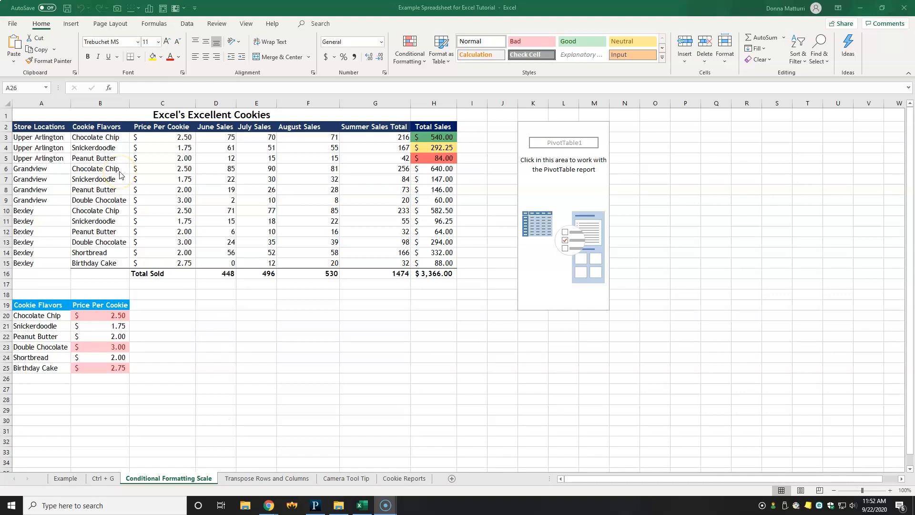
Step: On the Conditional Formatting Scale sheet, select the entire row 2 from cell A2, and select the entire column A
{"action": "left_click", "coordinate": [34, 127]}
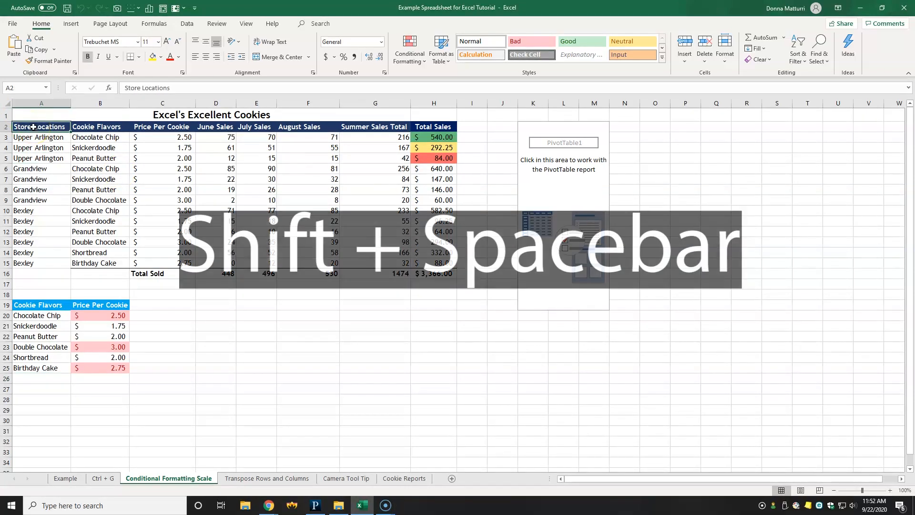
{"action": "key", "text": "shift+space"}
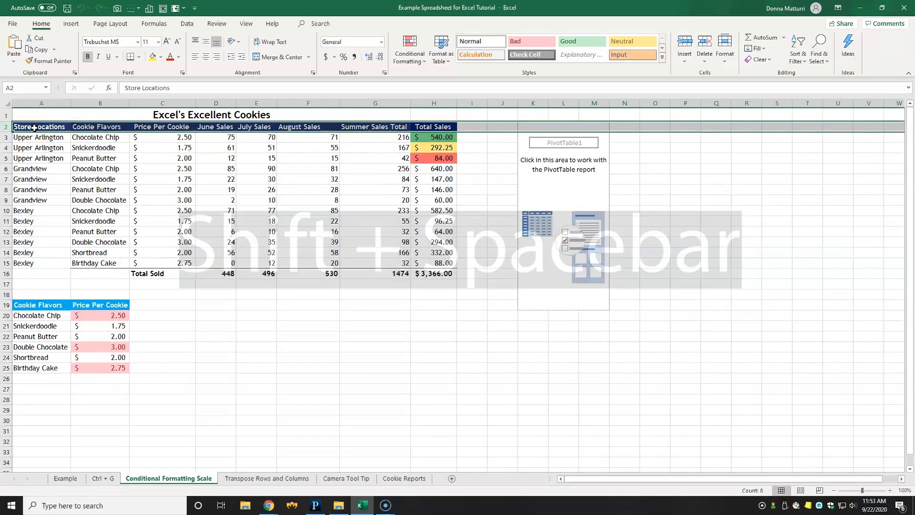
{"action": "key", "text": "ctrl+space"}
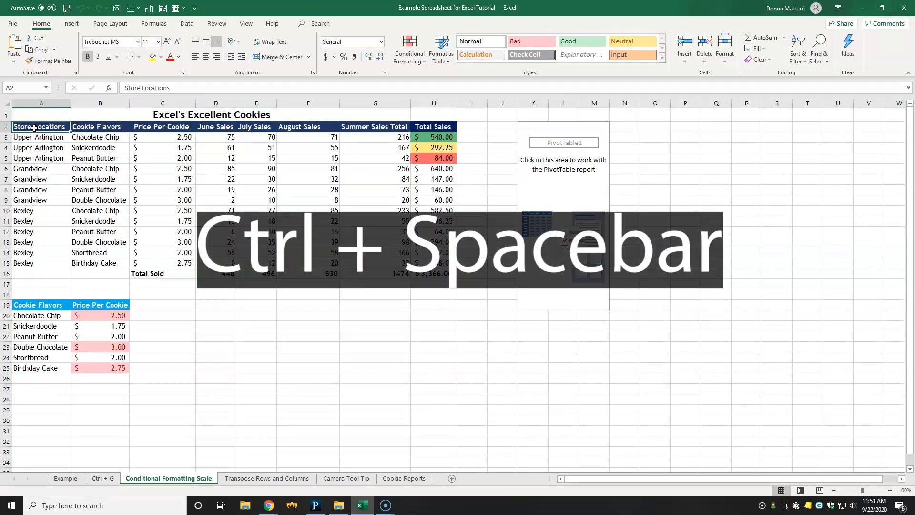
{"action": "key", "text": "ctrl+space"}
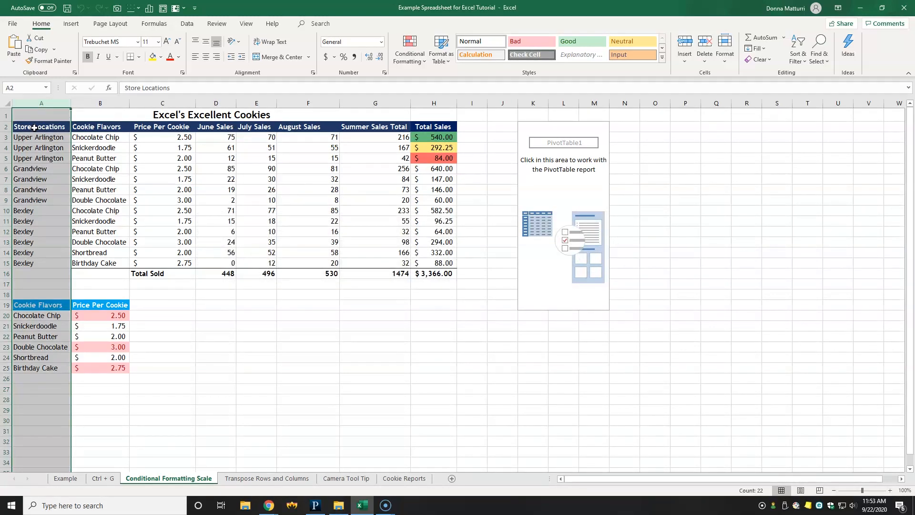
Step: Turn on filters for the table's header row and view the Store Locations filter options
{"action": "left_click", "coordinate": [120, 130]}
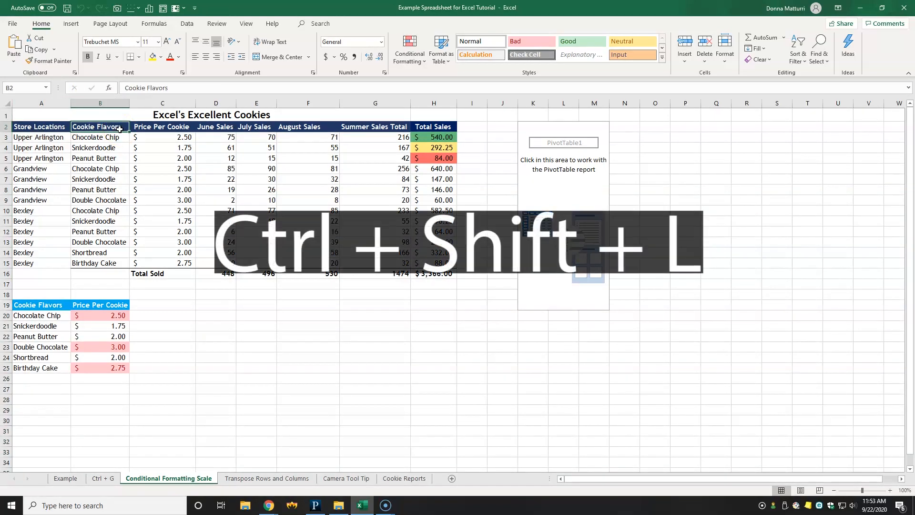
{"action": "key", "text": "ctrl+shift+l"}
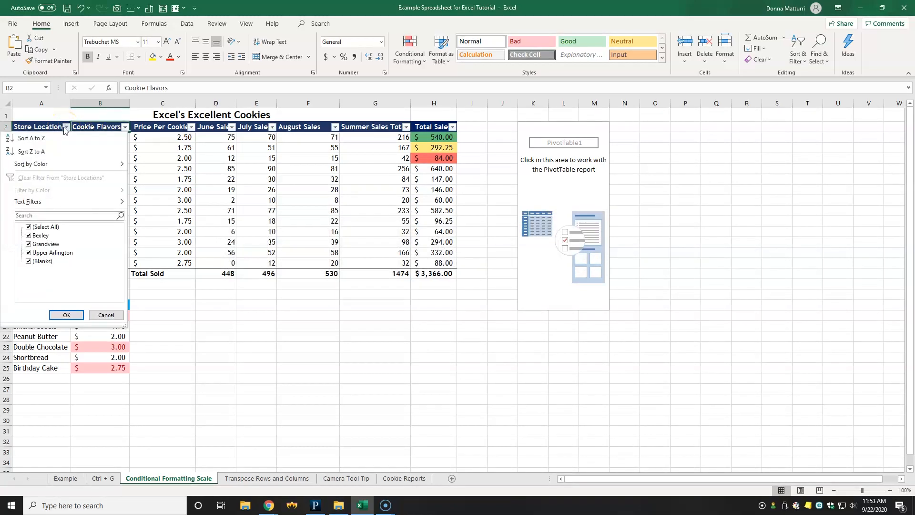
{"action": "left_click", "coordinate": [64, 127]}
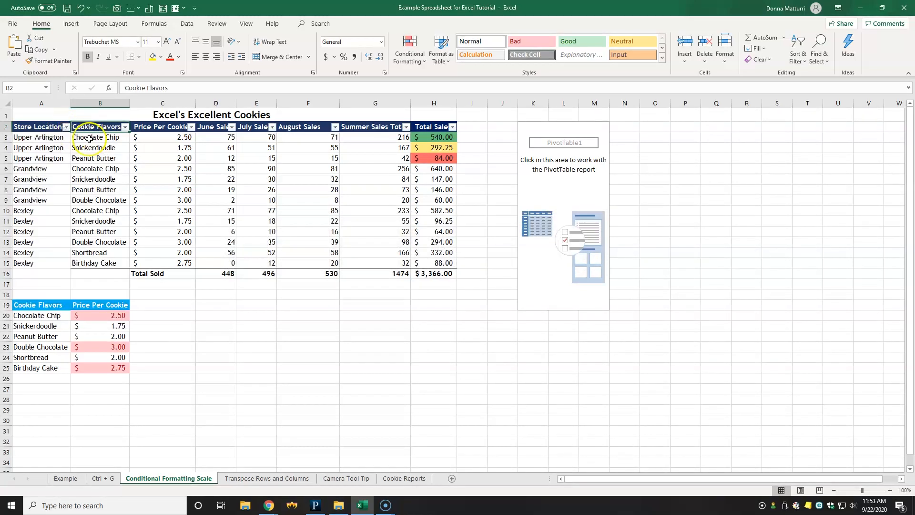
Step: Open the drop-down list of cookie flavors in cell B4
{"action": "key", "text": "alt+Down"}
{"action": "left_click", "coordinate": [109, 126]}
{"action": "left_click", "coordinate": [112, 145]}
{"action": "key", "text": "alt"}
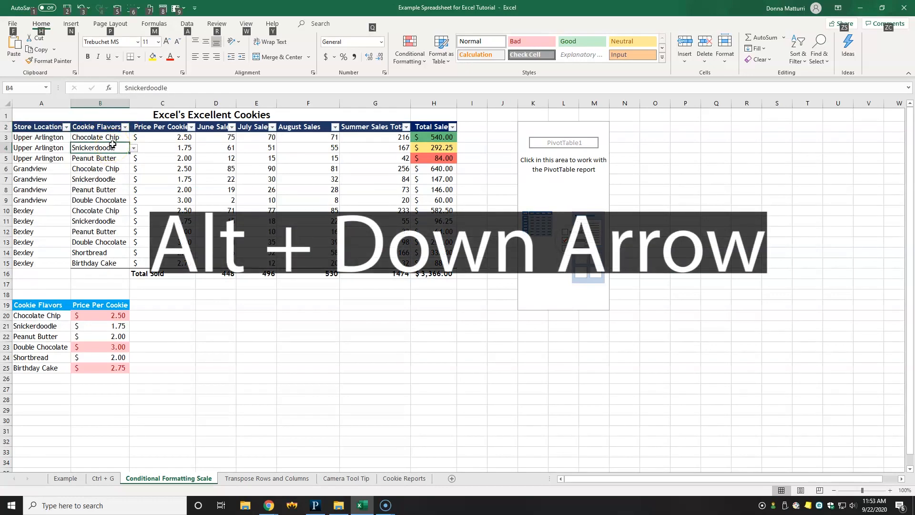
{"action": "key", "text": "alt+Down"}
Step: Add an AutoSum total of the Price Per Cookie values in cell B26
{"action": "left_click", "coordinate": [109, 376]}
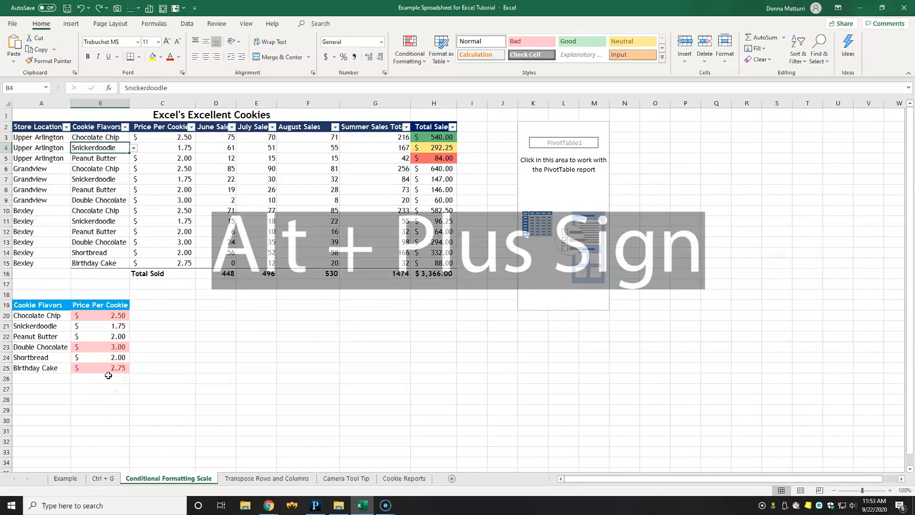
{"action": "left_click", "coordinate": [109, 377]}
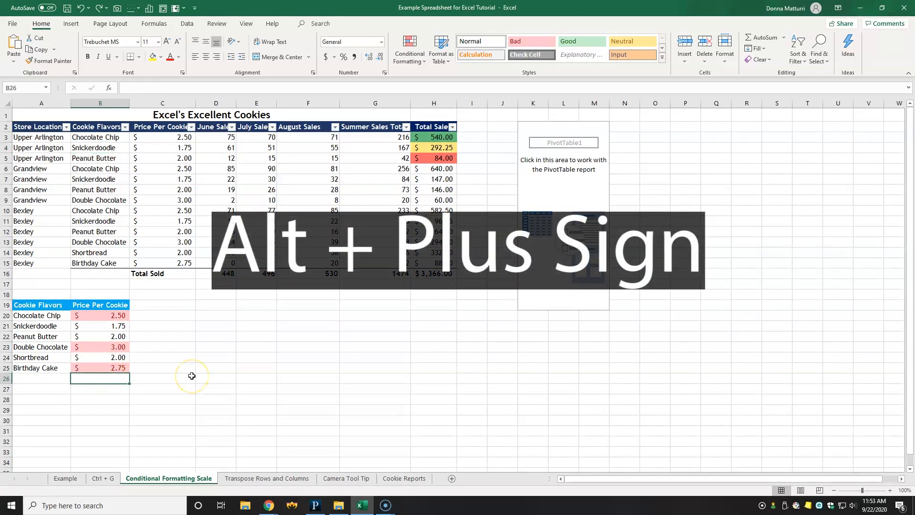
{"action": "key", "text": "alt+equal"}
{"action": "key", "text": "Return"}
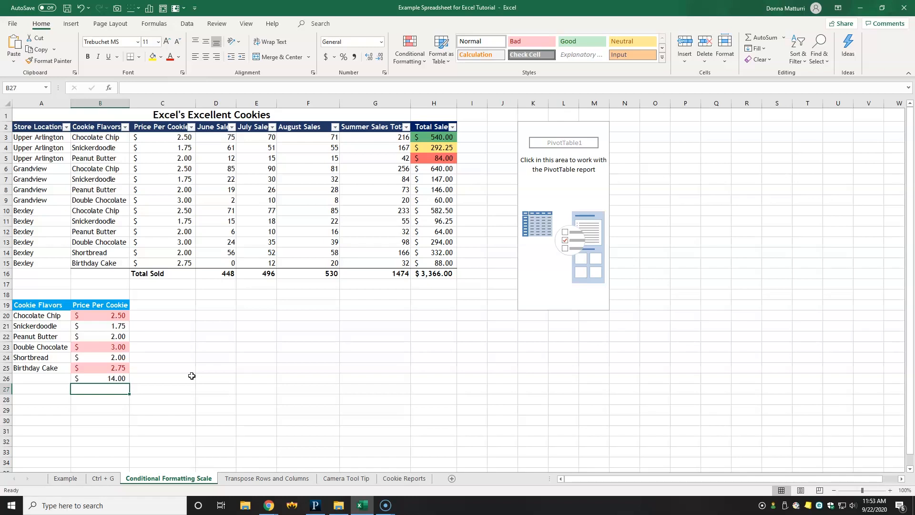
Step: Open a second window of the workbook and restore it to a smaller size over the first window
{"action": "key", "text": "alt"}
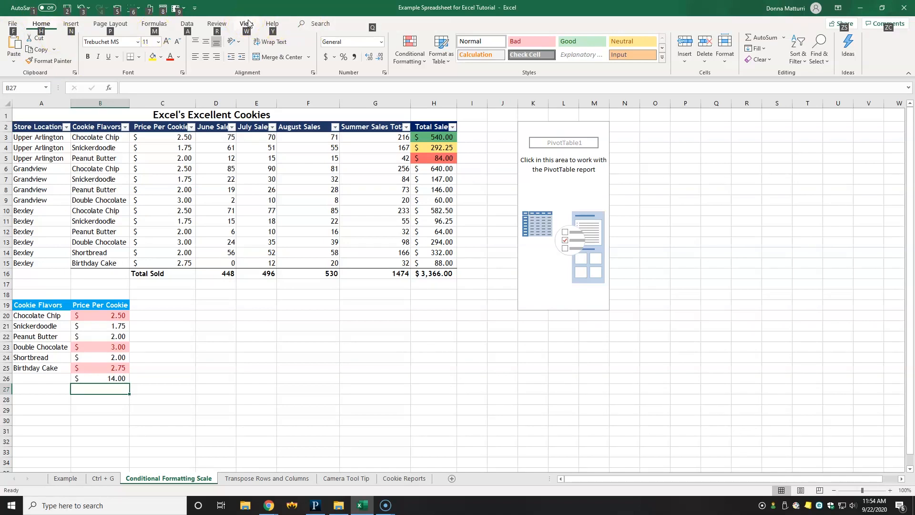
{"action": "key", "text": "w"}
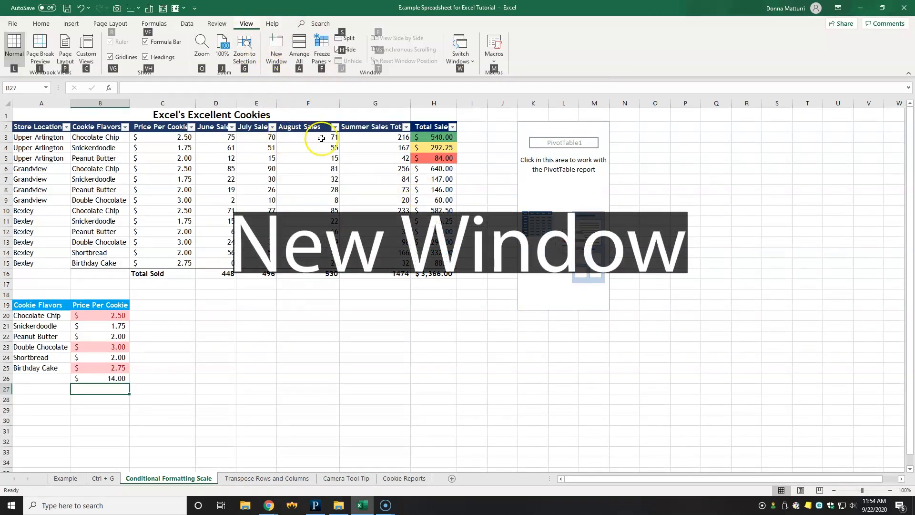
{"action": "key", "text": "n"}
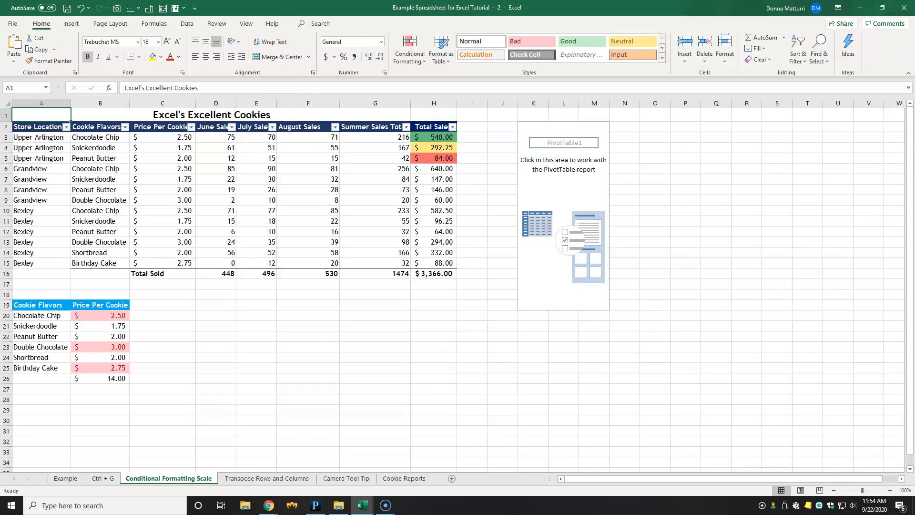
{"action": "left_click", "coordinate": [882, 8]}
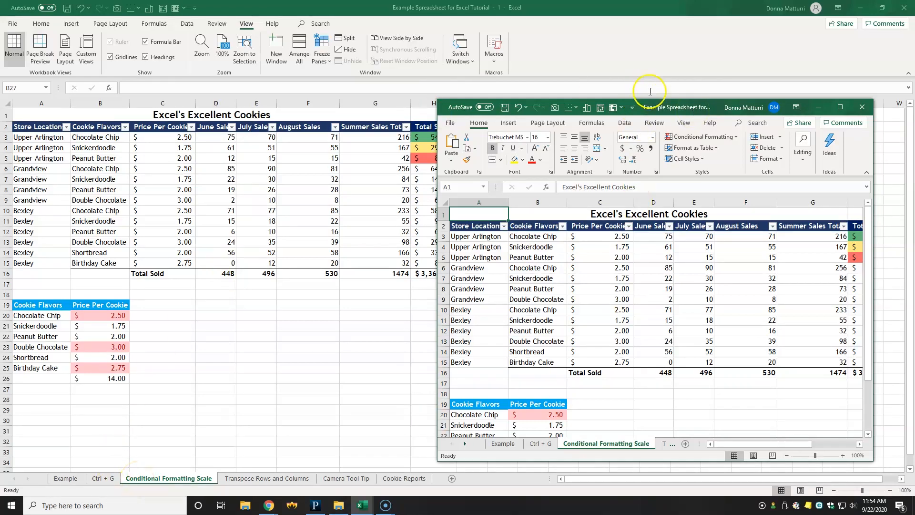
Step: Display the Transpose Rows and Columns sheet in the second workbook window
{"action": "left_click", "coordinate": [662, 445]}
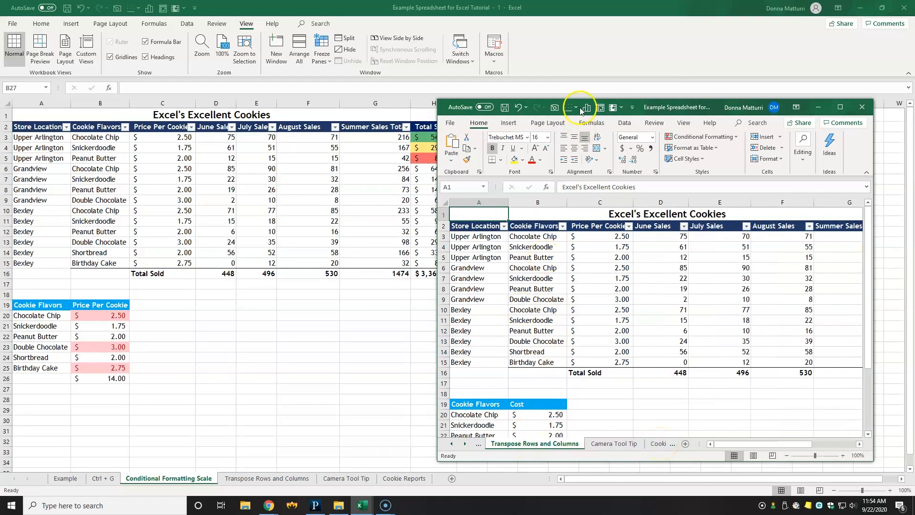
{"action": "left_click", "coordinate": [500, 9]}
{"action": "left_click", "coordinate": [368, 512]}
{"action": "left_click", "coordinate": [411, 463]}
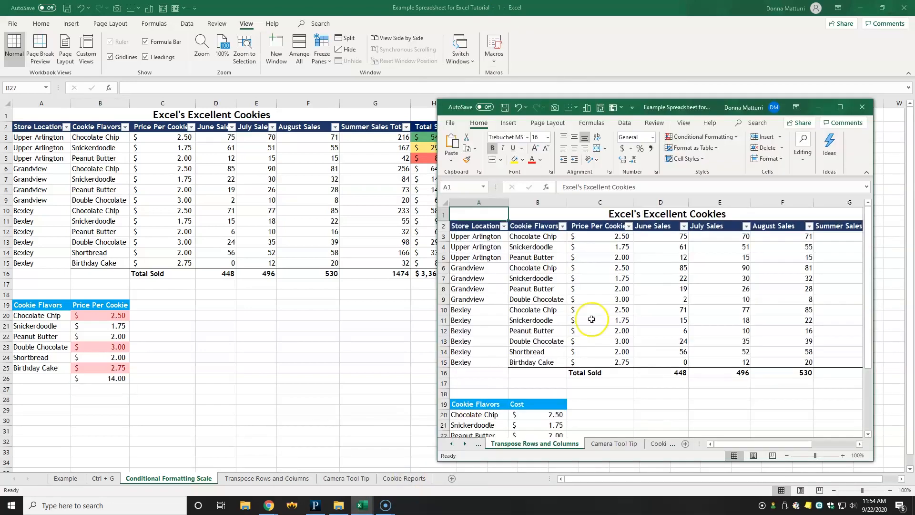